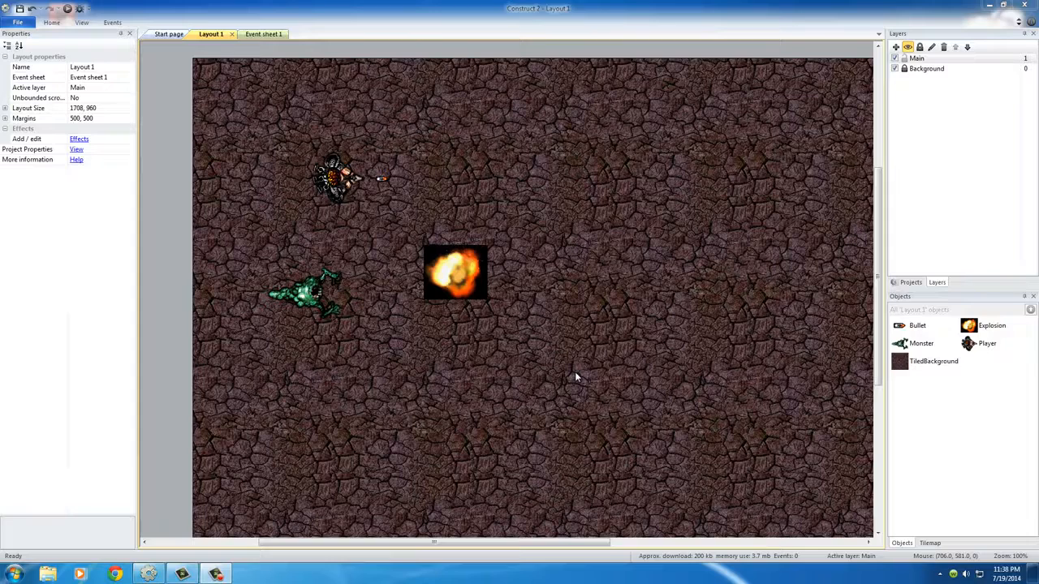
- Inspect the Player, Bullet, Explosion and Monster sprites placed in the layout
click(337, 184)
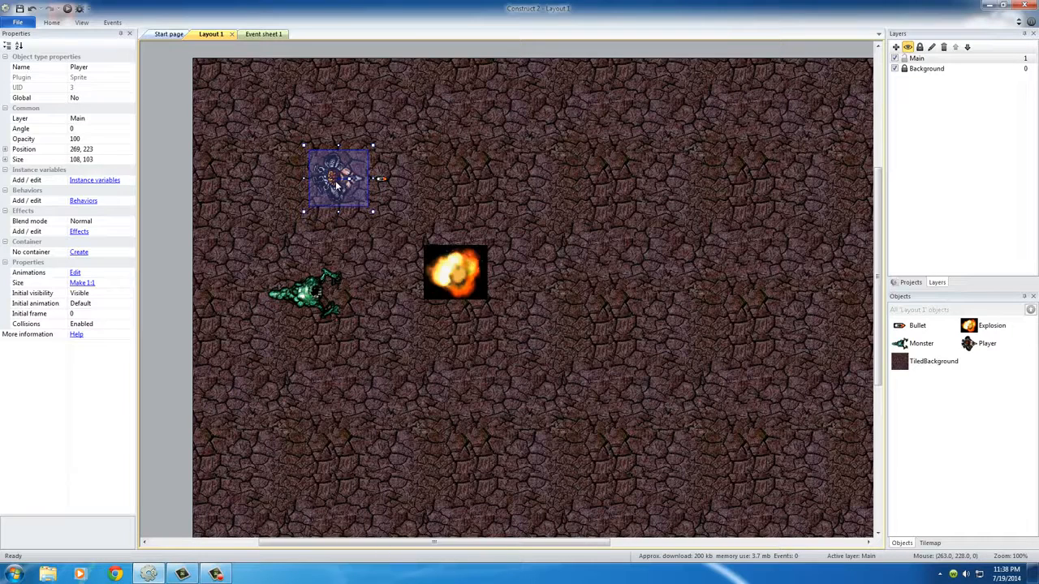
click(557, 203)
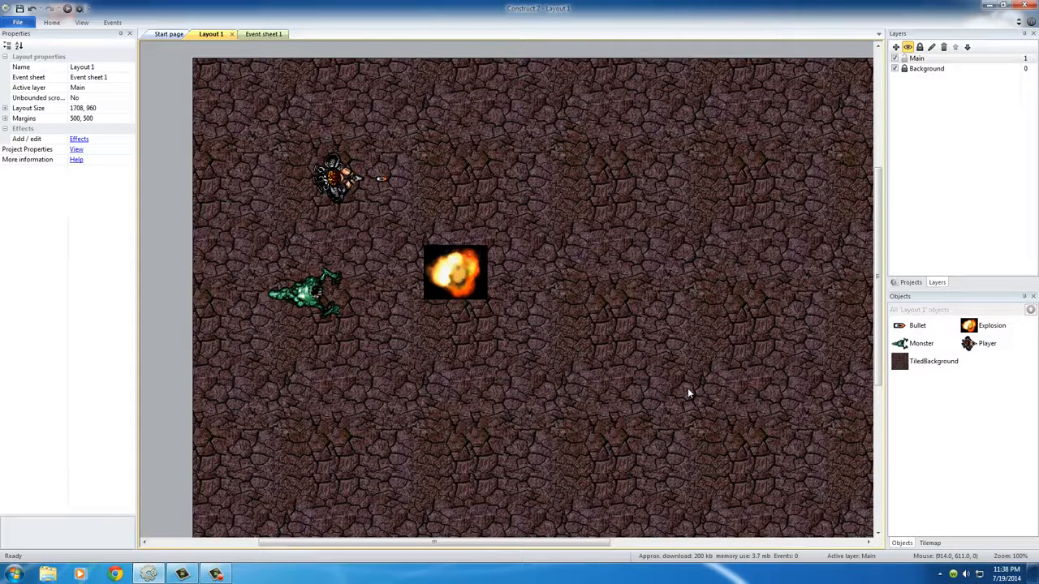
click(339, 187)
click(380, 179)
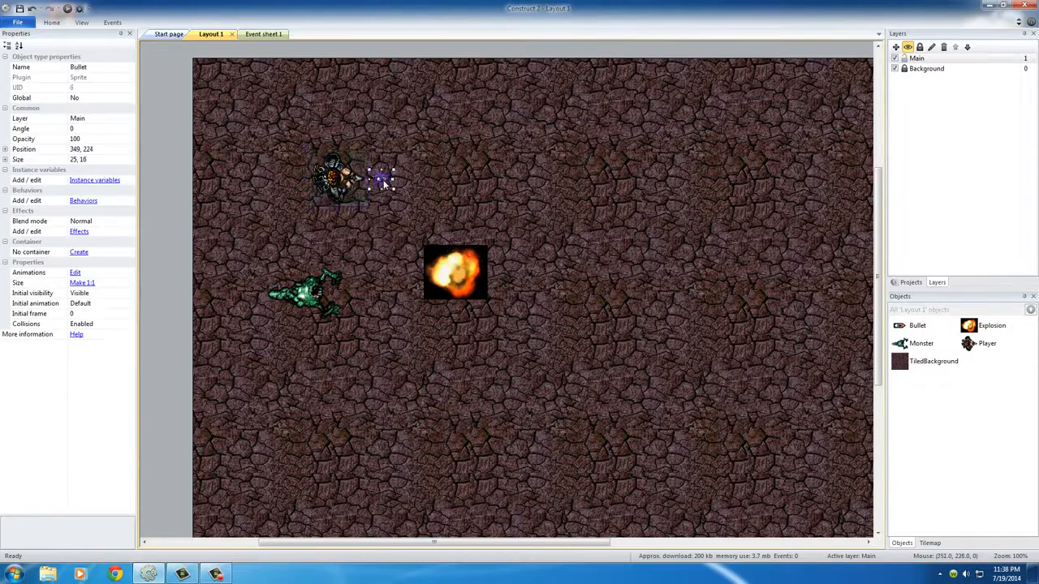
click(455, 272)
click(333, 294)
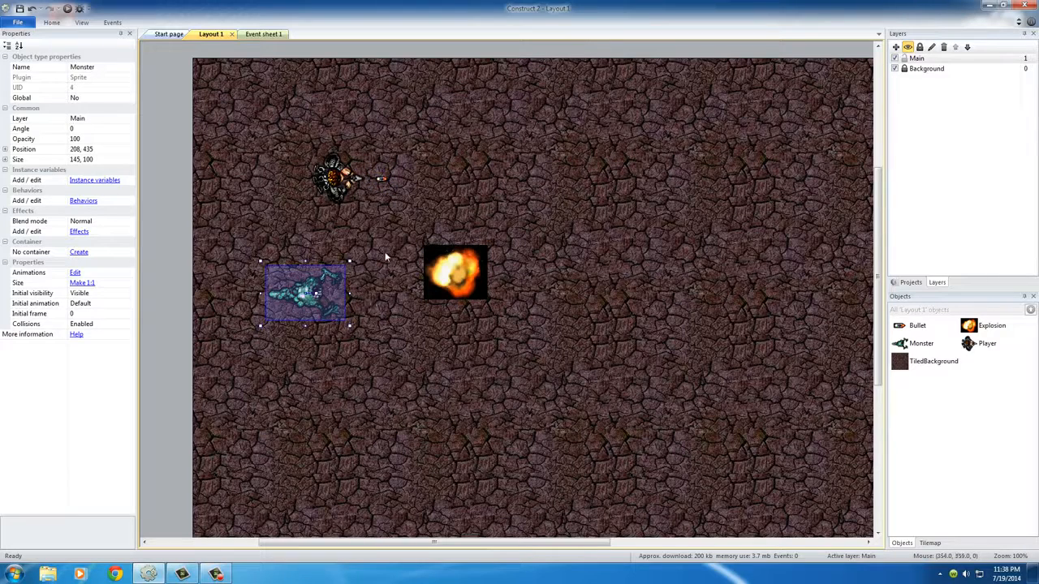
click(383, 227)
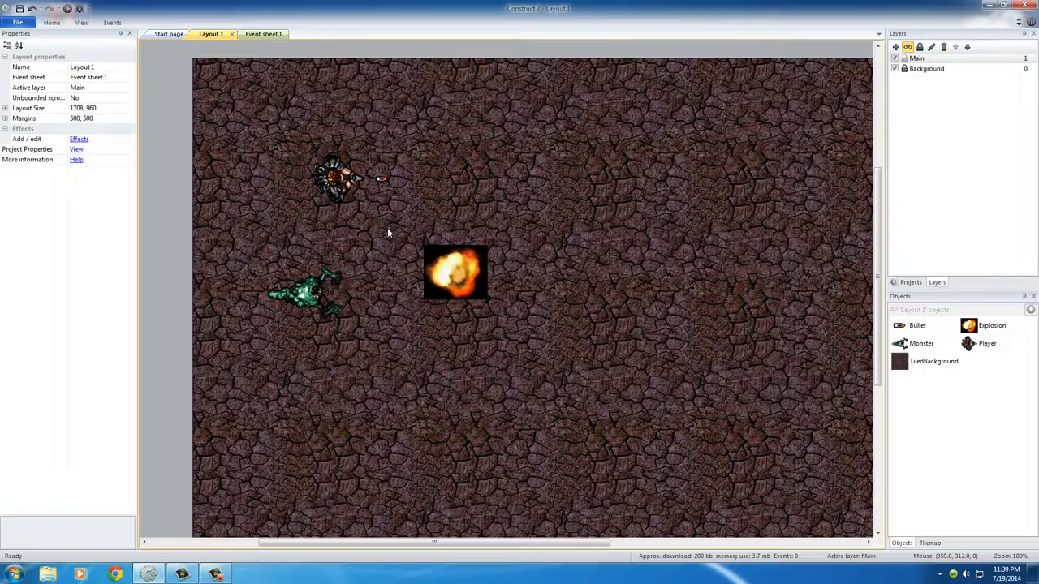
click(335, 189)
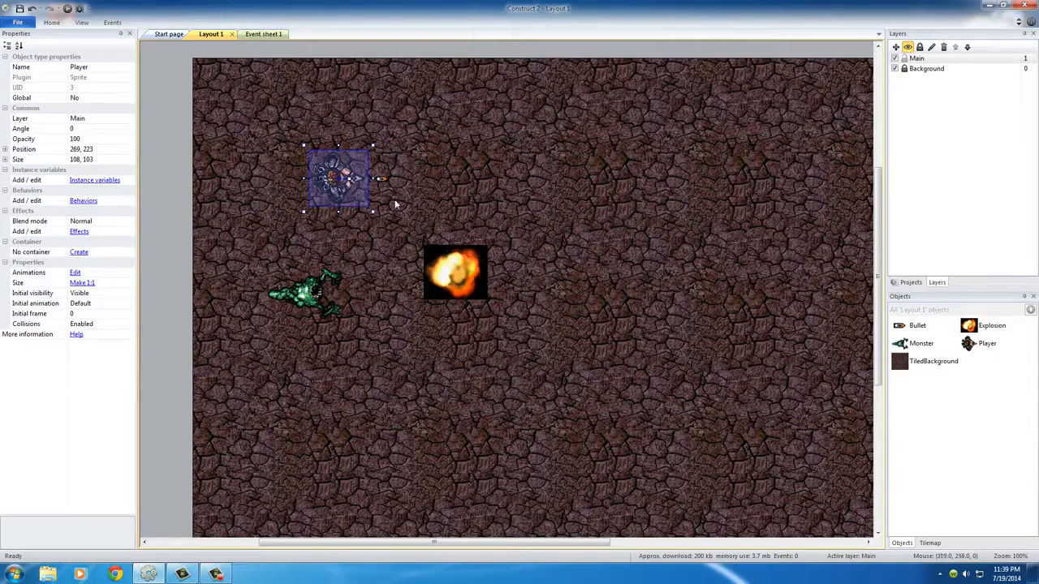
click(459, 172)
- Add the 8 Direction movement behavior to the Player sprite
click(334, 182)
click(83, 201)
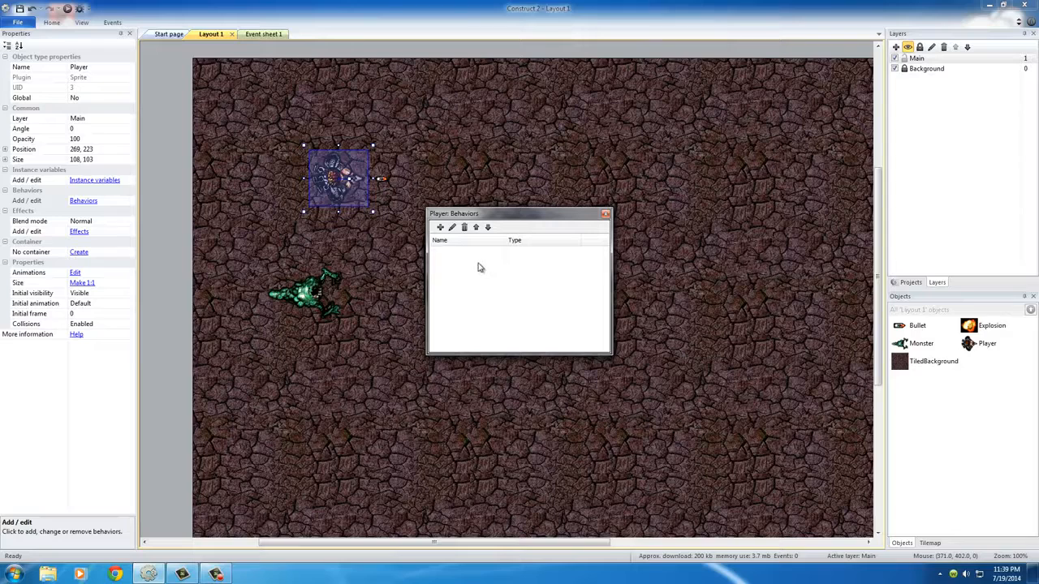
click(440, 228)
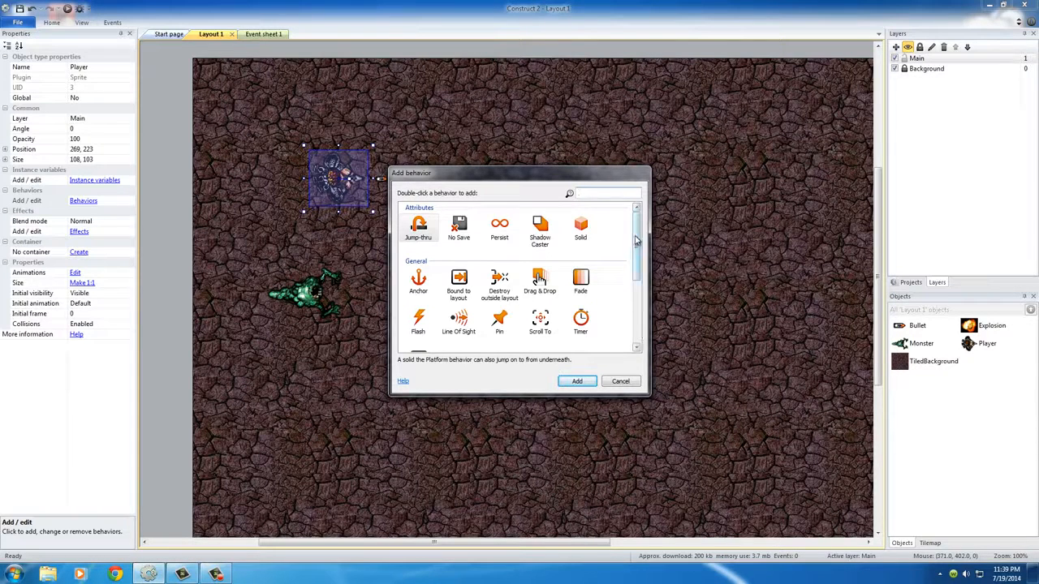
drag(637, 239, 640, 308)
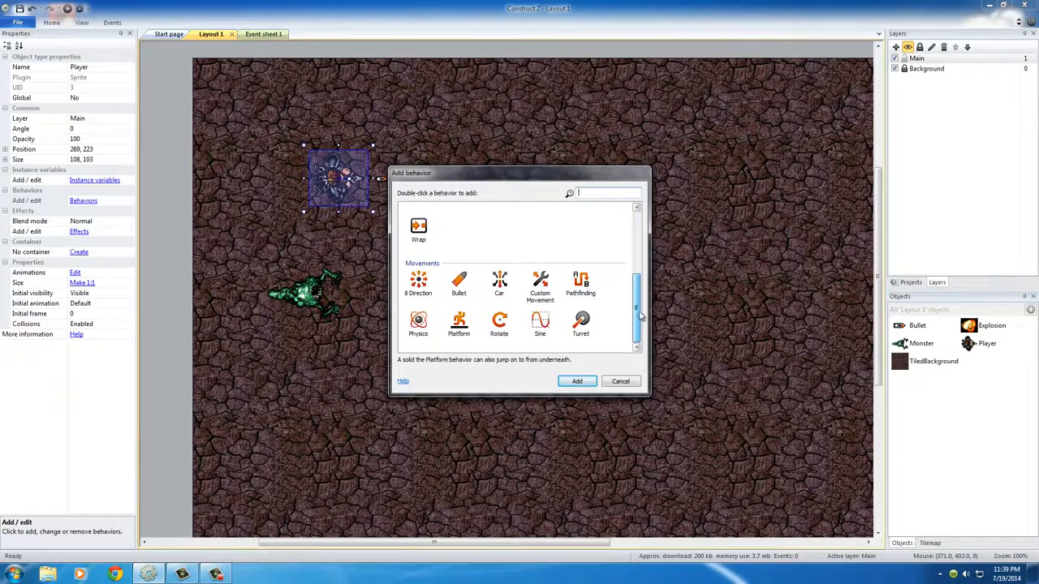
click(419, 283)
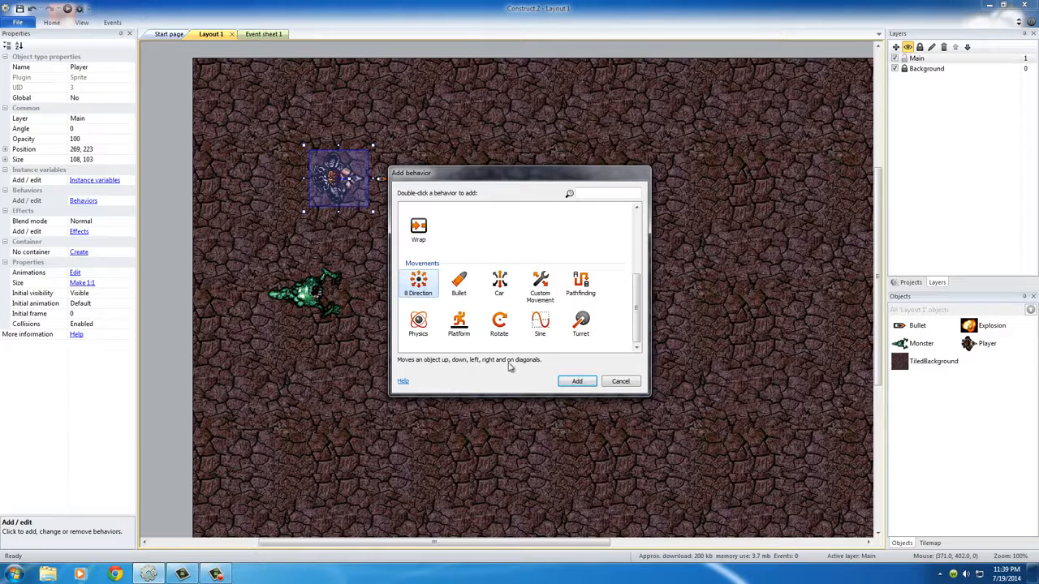
click(577, 384)
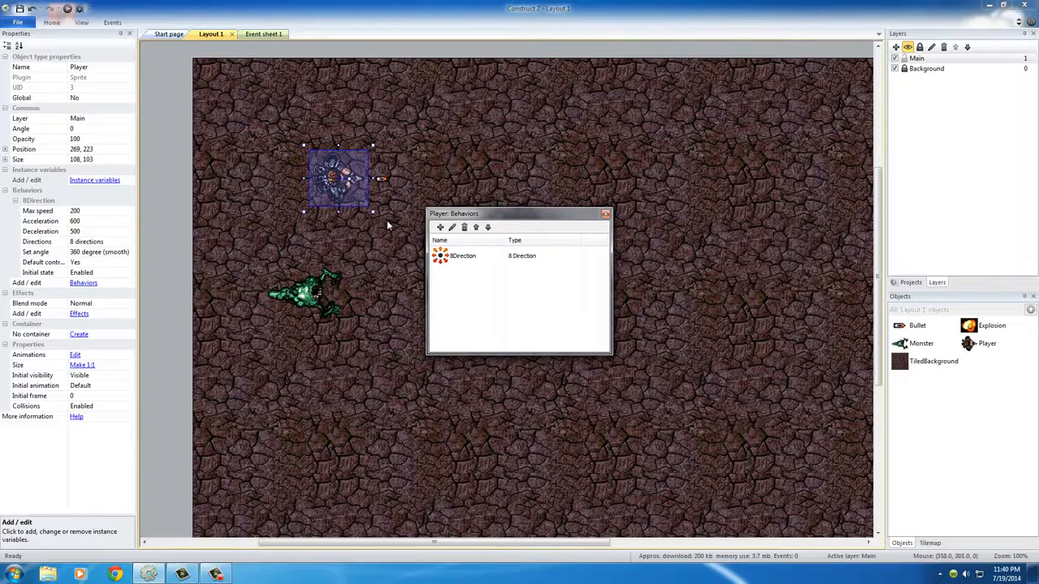
click(606, 215)
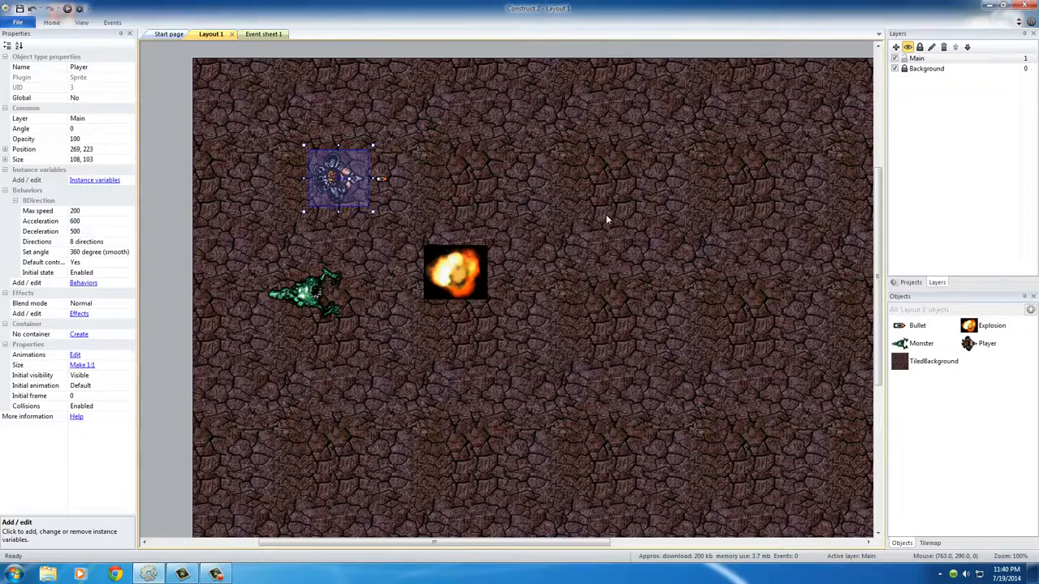
- Run the layout preview, move the player right past the view's edge and back left, and close the preview
click(68, 9)
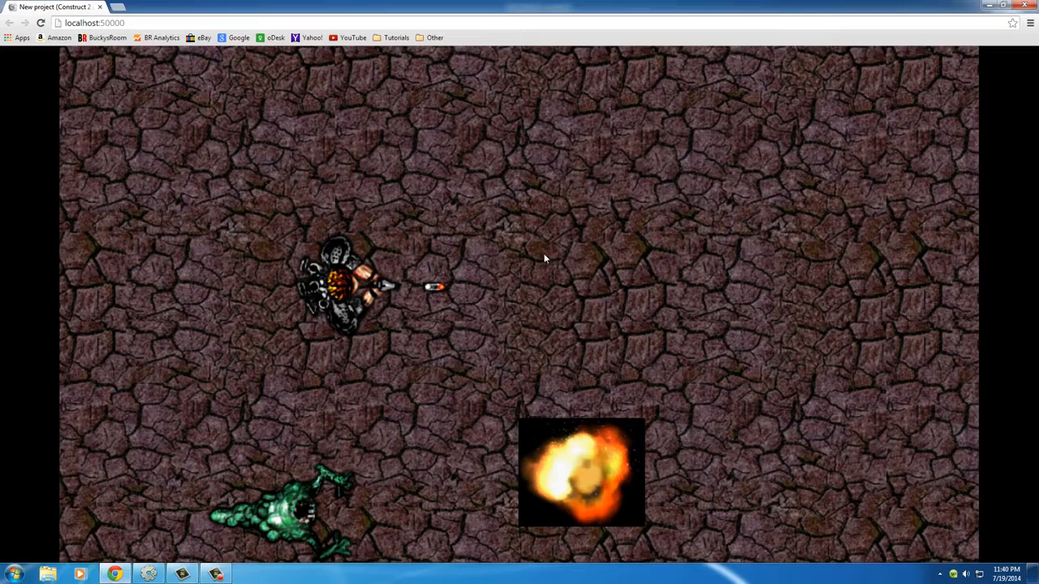
key(Right)
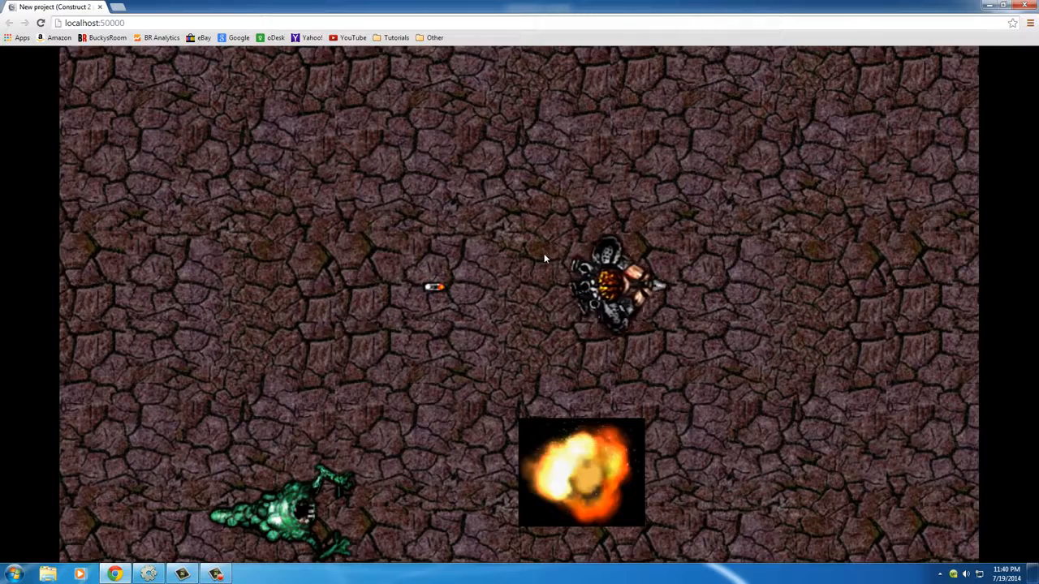
key(Right)
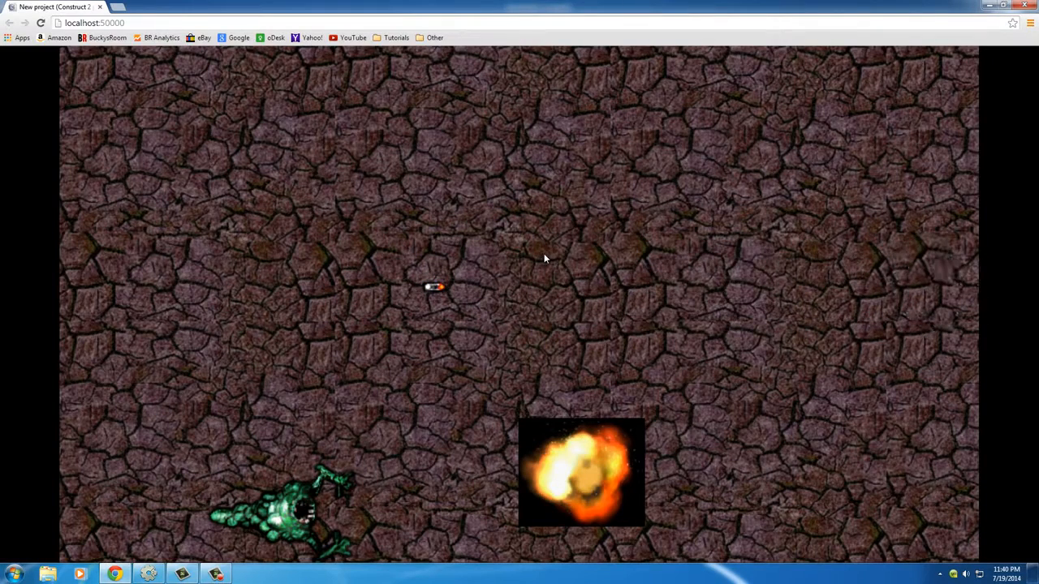
key(Left)
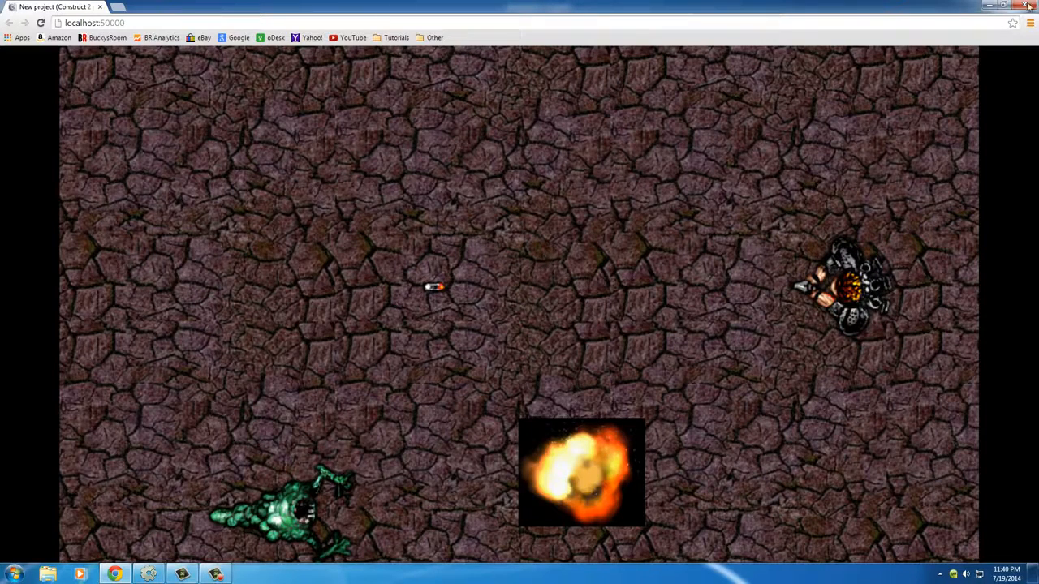
key(Left)
key(Left)
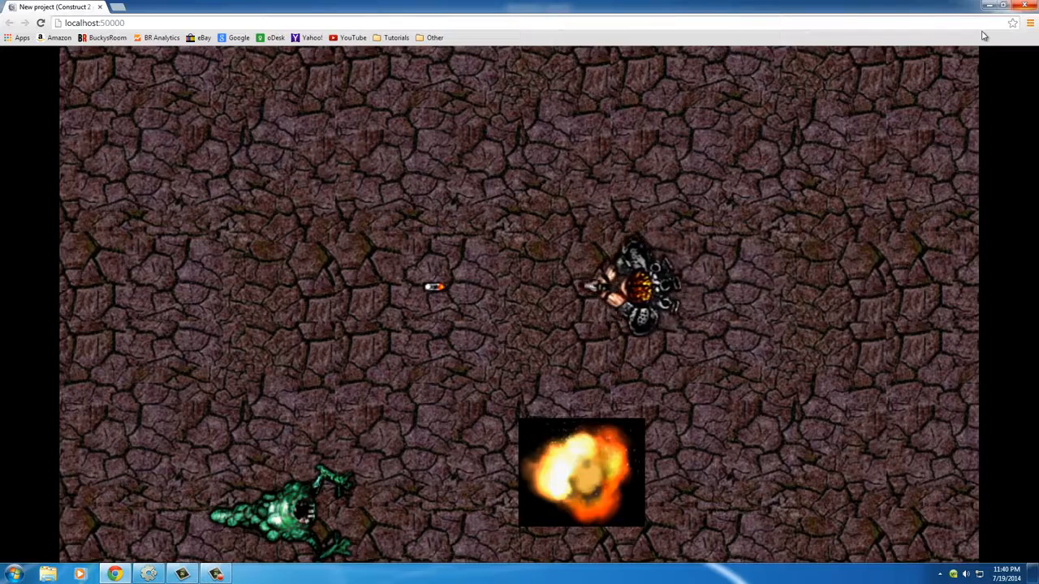
key(Left)
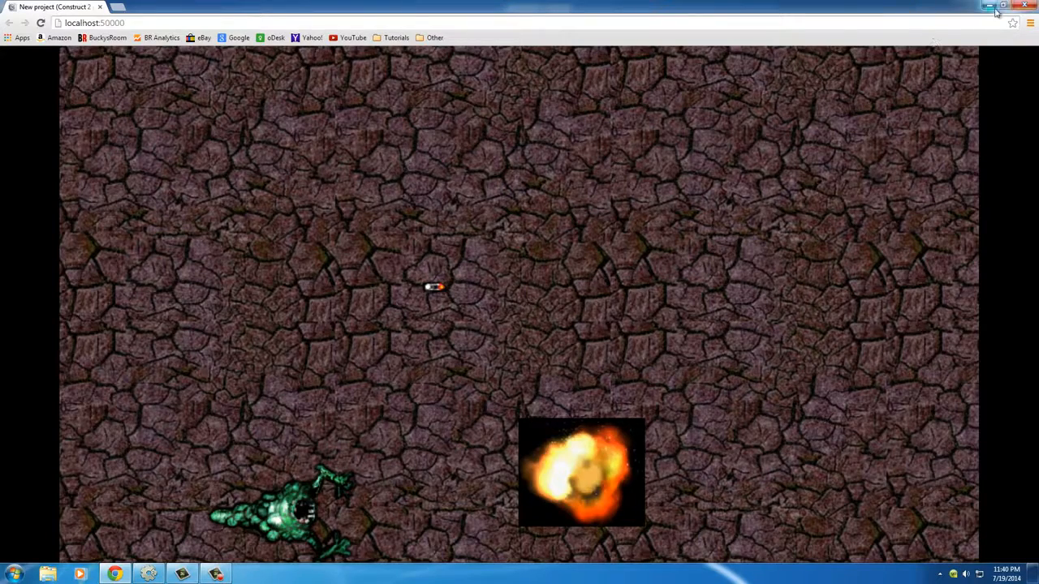
click(1026, 7)
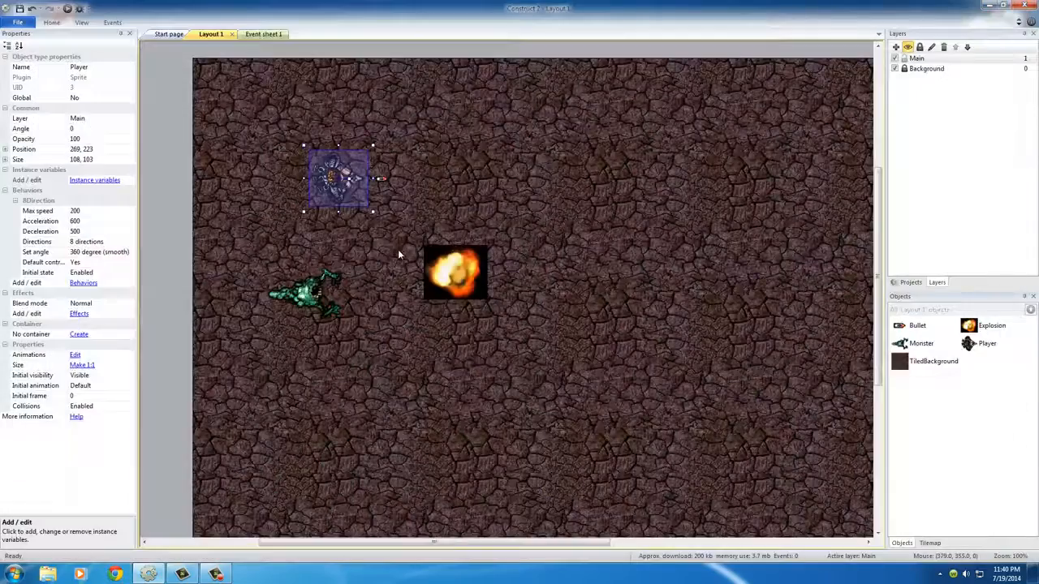
- Add the Scroll To behavior to the Player sprite so the view centers on it
click(415, 185)
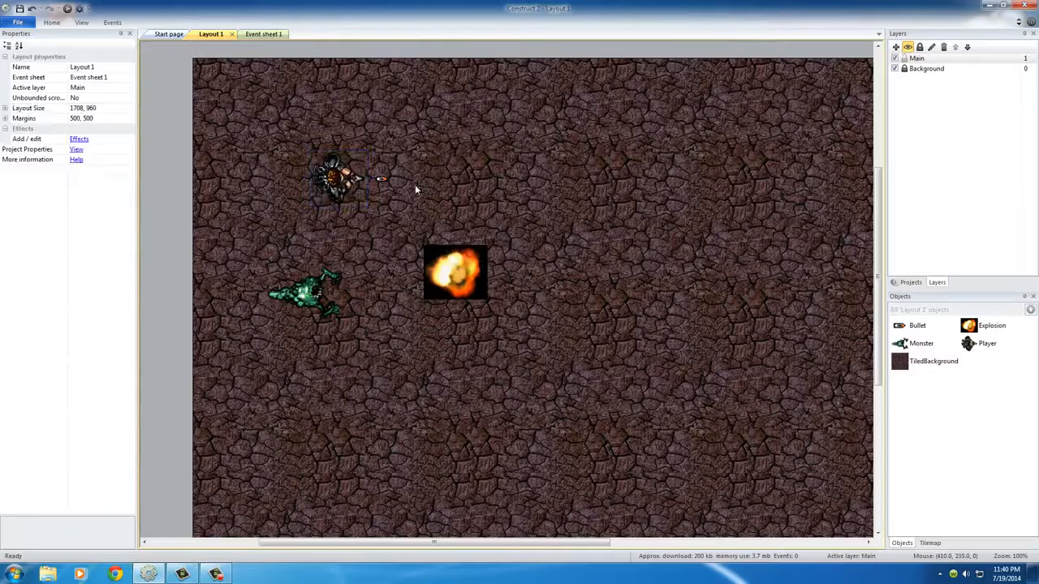
click(349, 197)
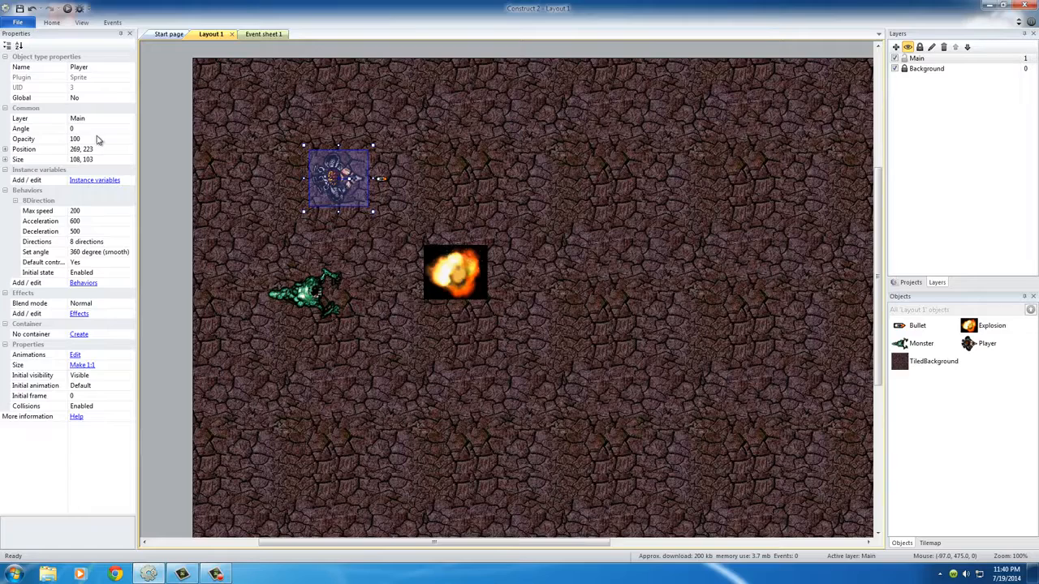
click(83, 283)
click(438, 227)
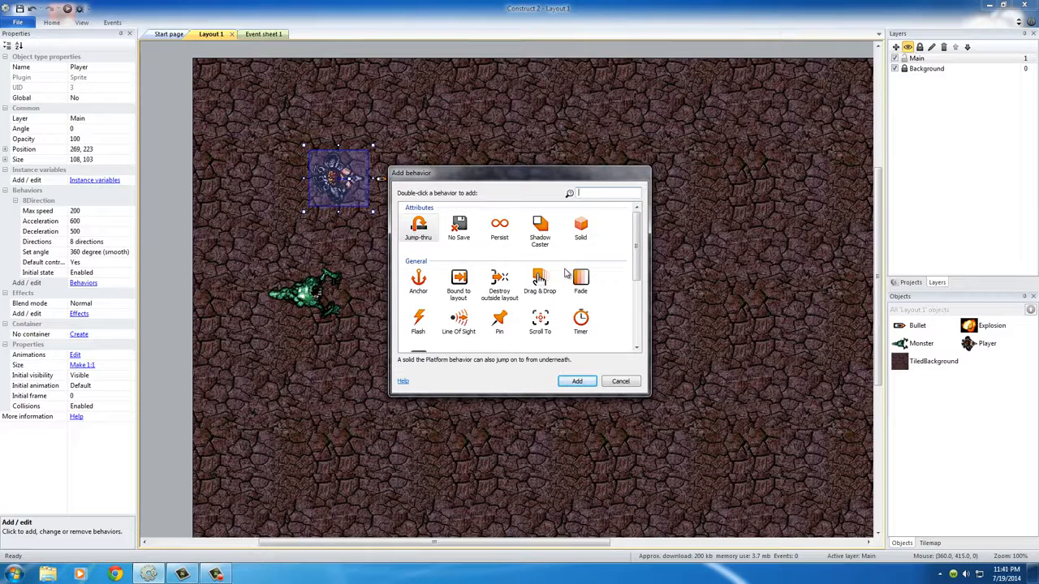
mouse_move(638, 246)
mouse_down()
mouse_move(638, 311)
mouse_move(638, 244)
mouse_move(638, 266)
mouse_up()
click(539, 289)
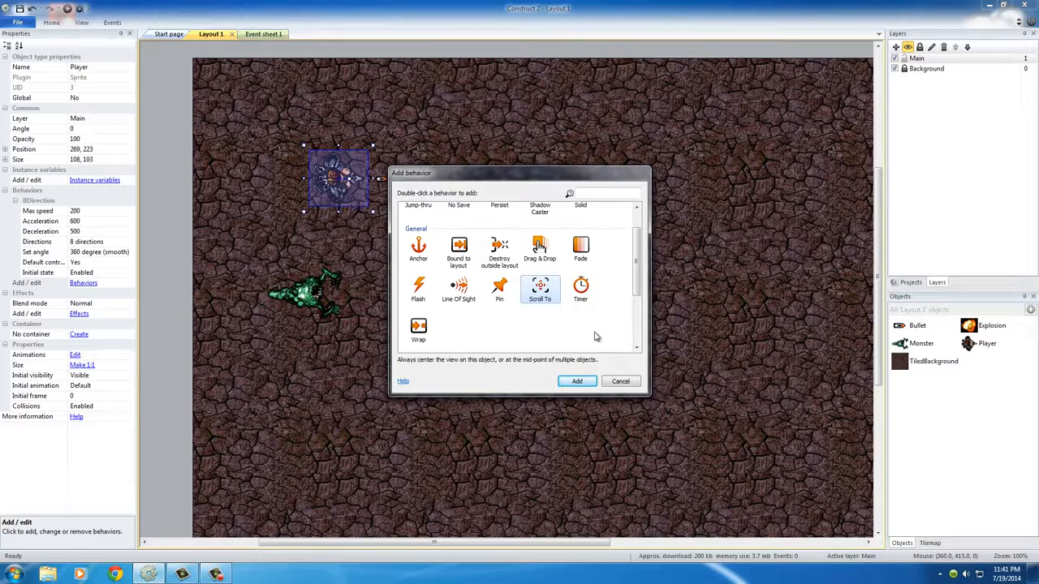
click(575, 382)
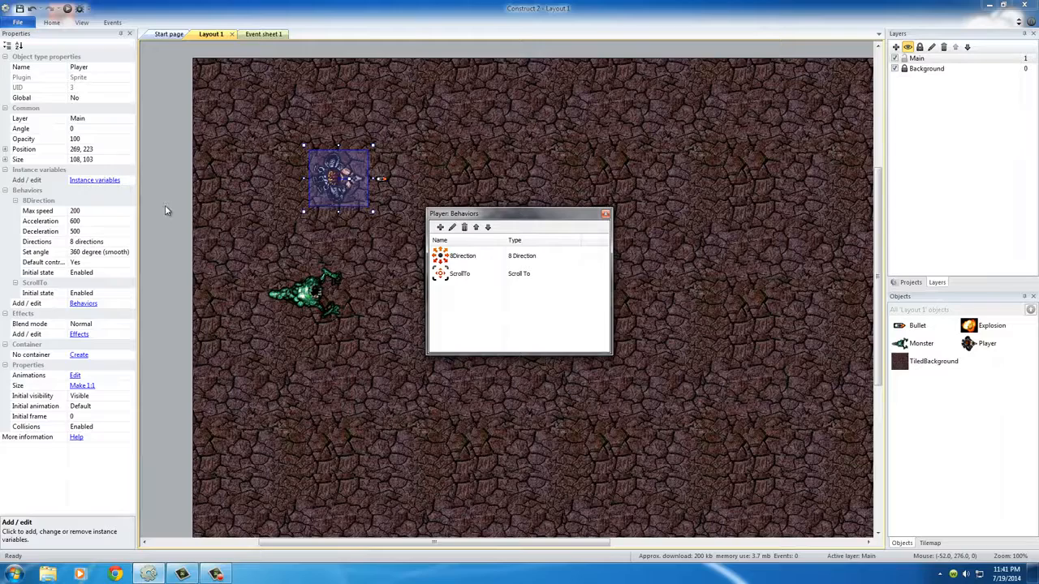
- Add the Bound to layout behavior to the Player sprite and close its behaviors list
click(440, 228)
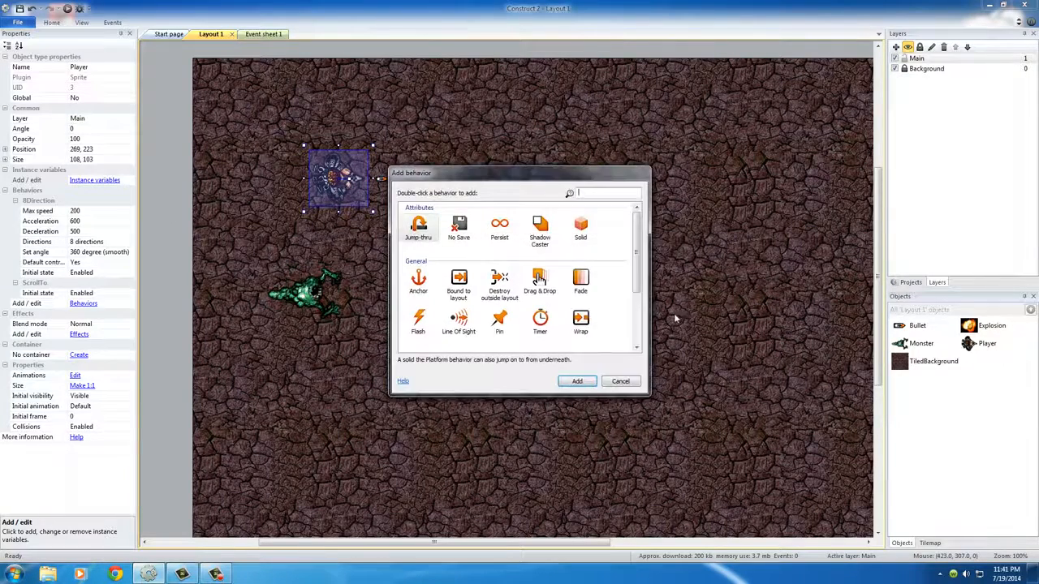
drag(637, 250, 637, 274)
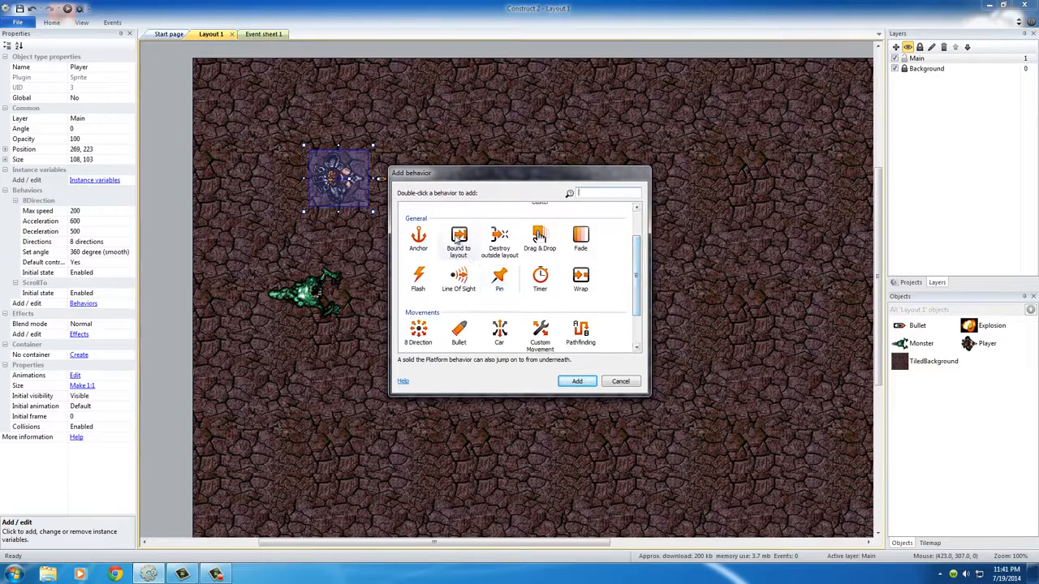
click(459, 240)
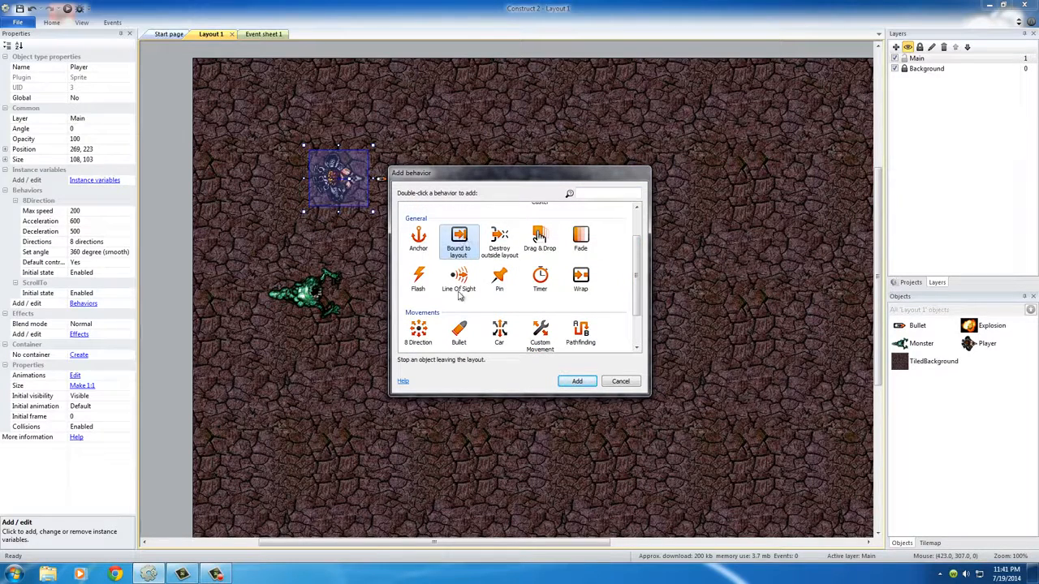
click(581, 381)
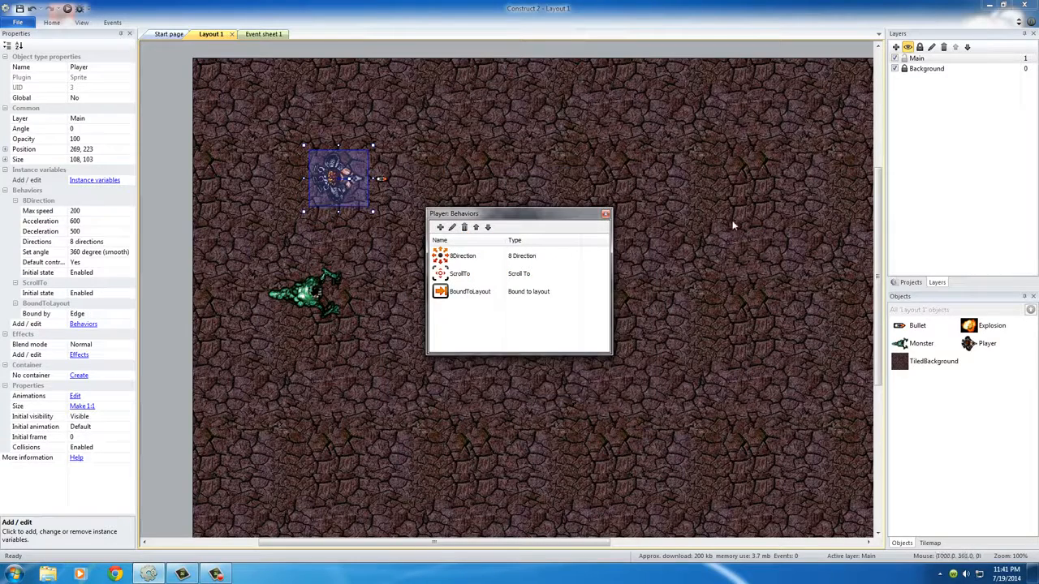
click(604, 214)
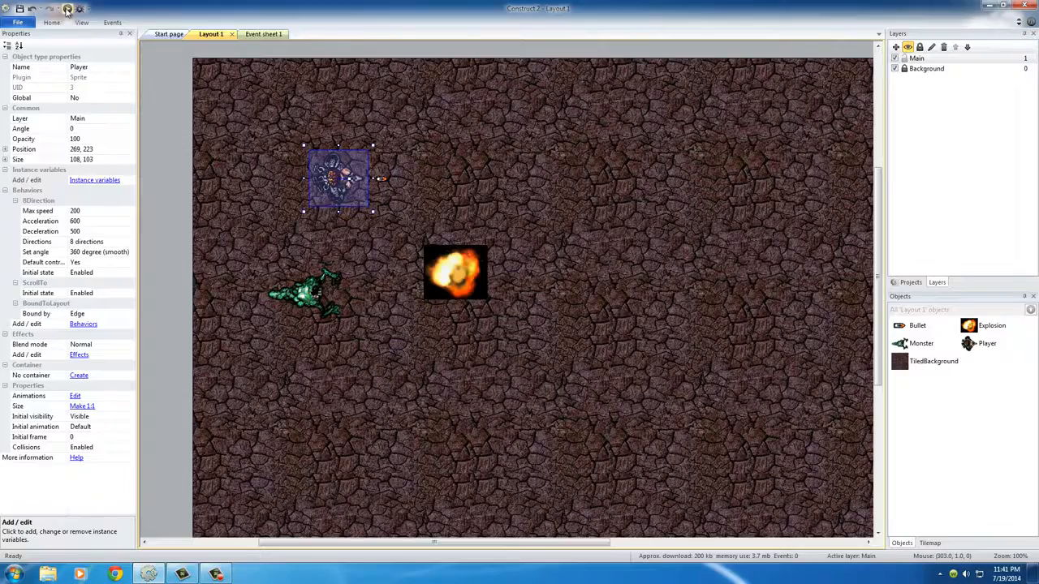
- Run the layout preview and move the player right, down and up to test that the view follows it
click(67, 8)
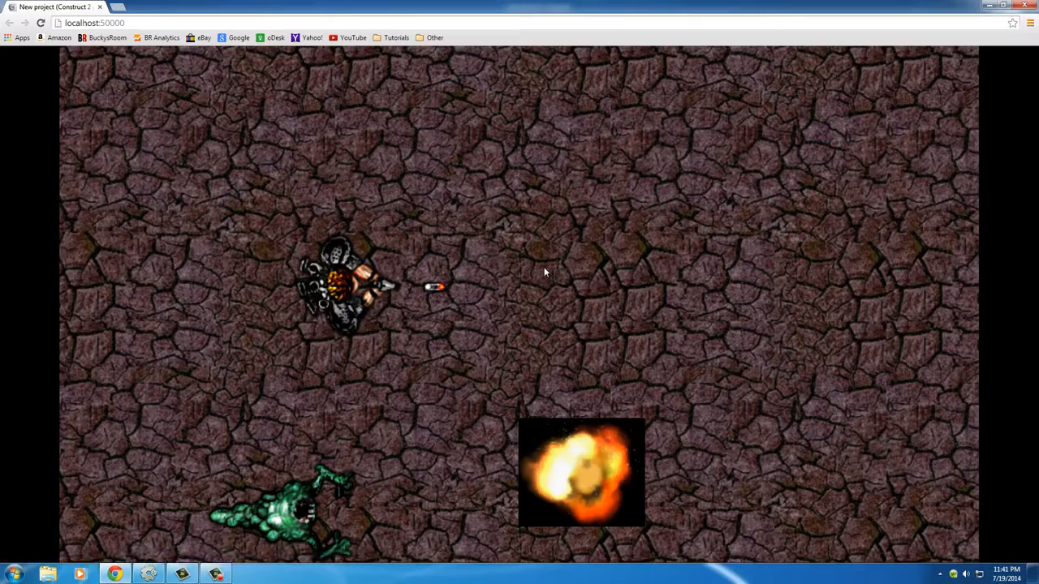
key(Right)
key(Right)
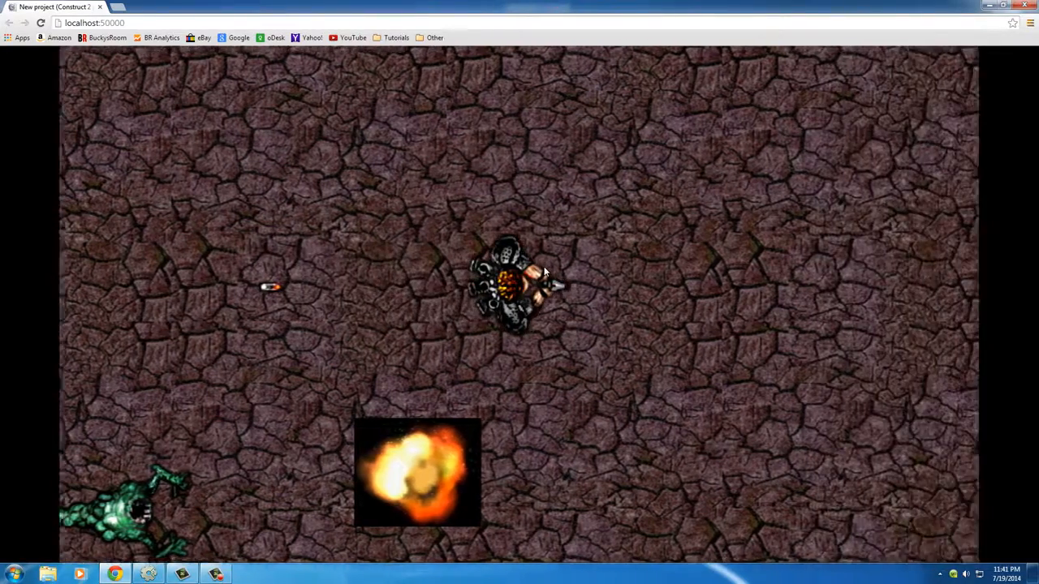
key(Down)
key(Up)
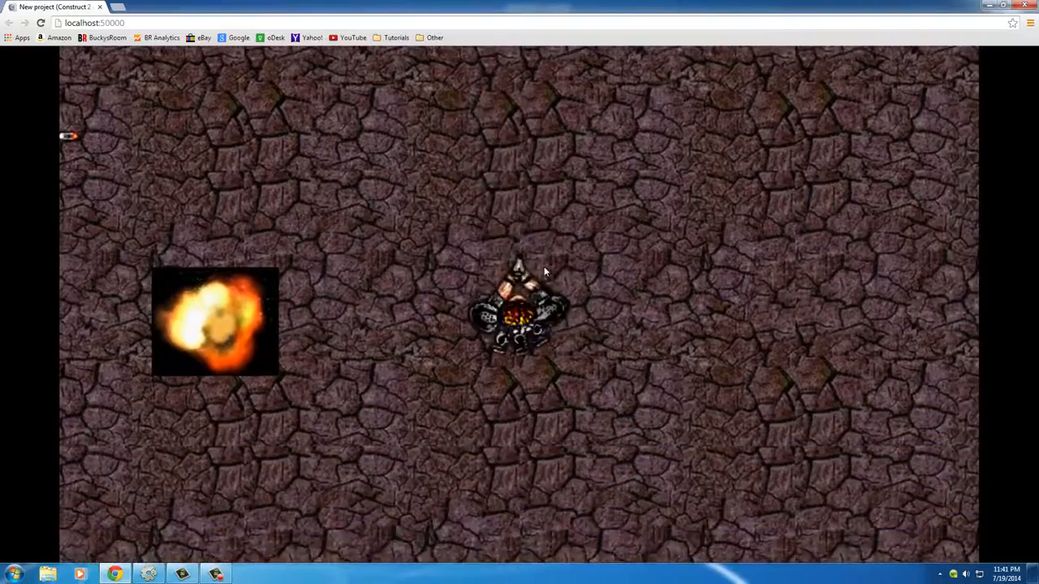
- Move the player repeatedly against the layout's left edge to test the boundary, and close the preview
key(Left)
key(Left)
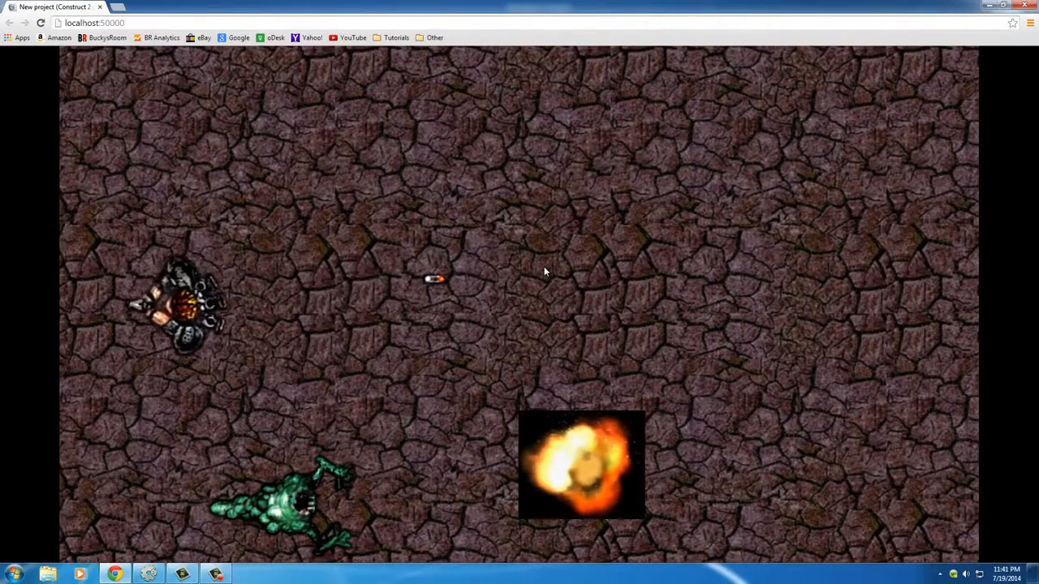
key(Right)
key(Left)
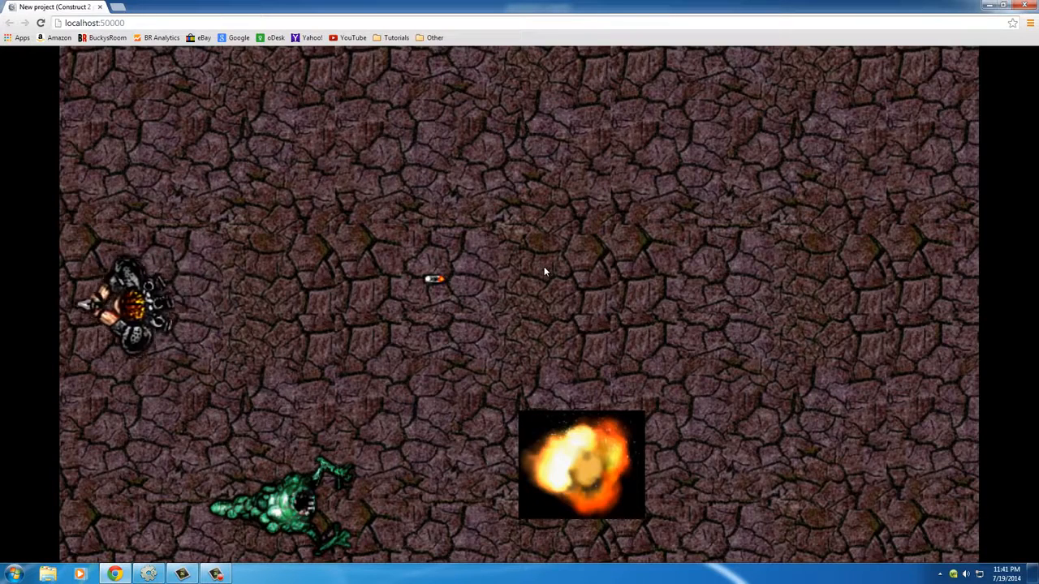
key(Right)
key(Left)
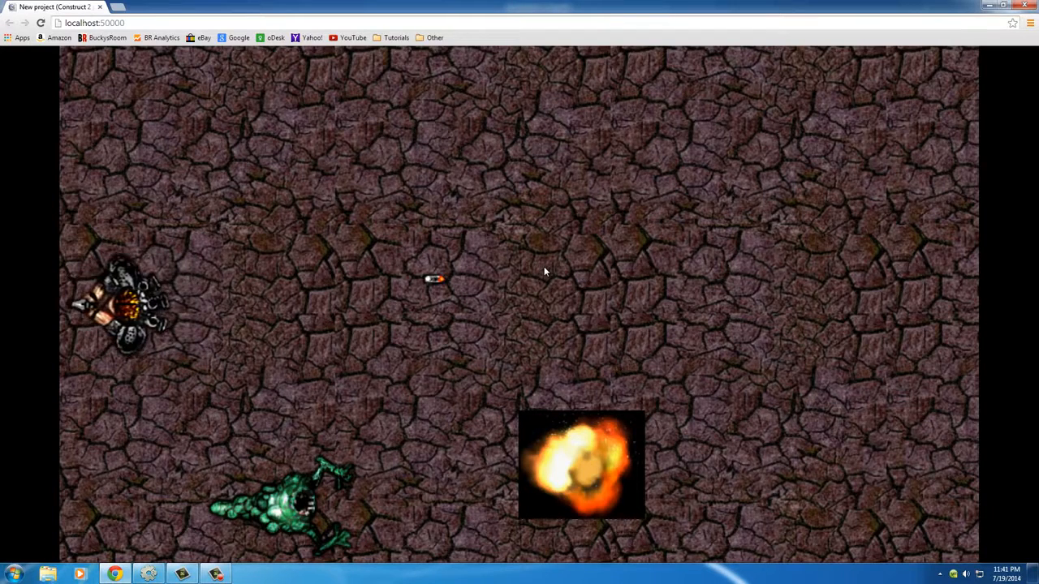
key(Right)
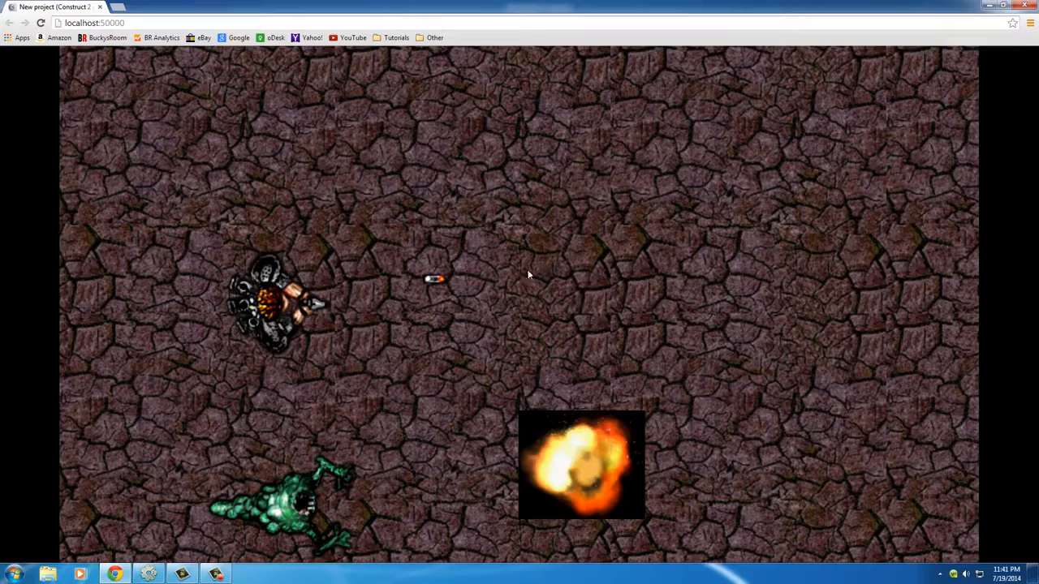
click(1025, 6)
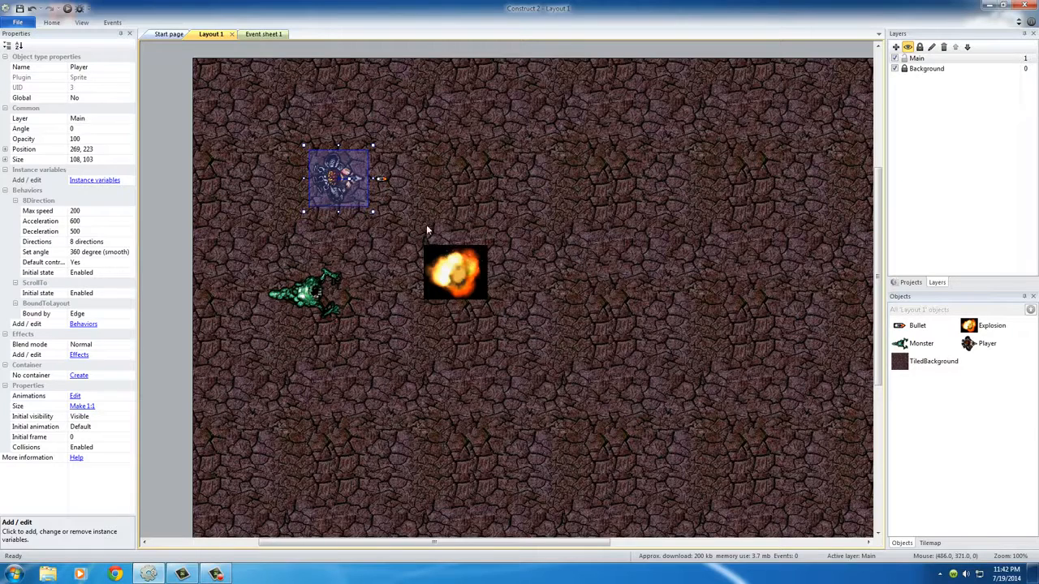
- Add the Bullet movement behavior to the Bullet sprite
click(383, 182)
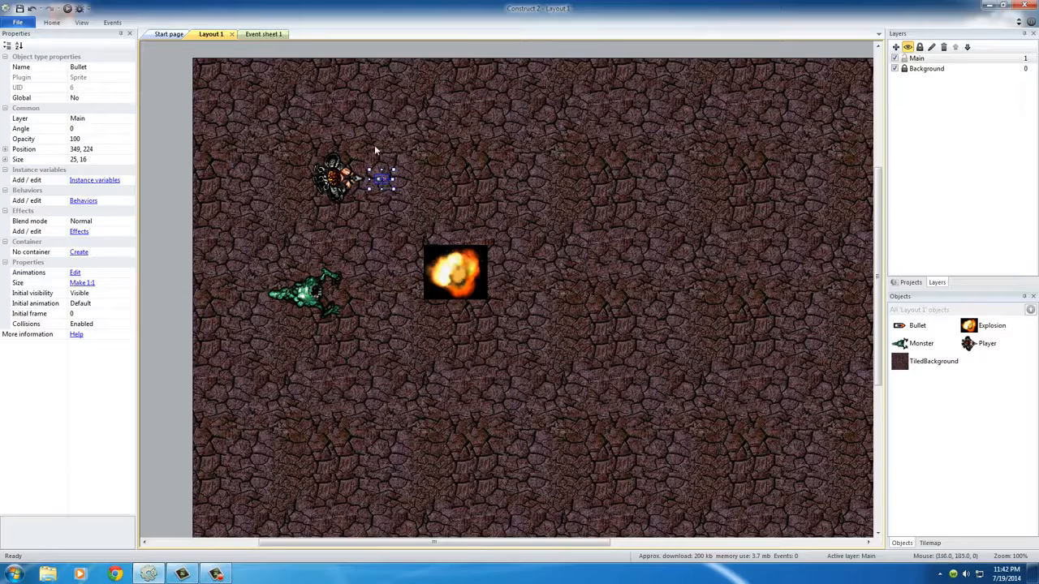
click(328, 216)
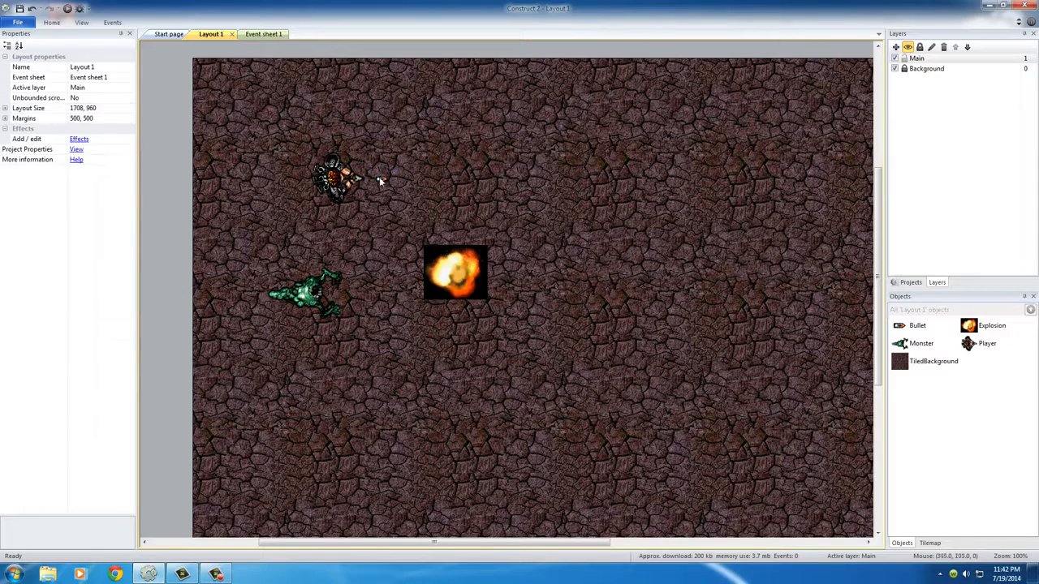
click(384, 183)
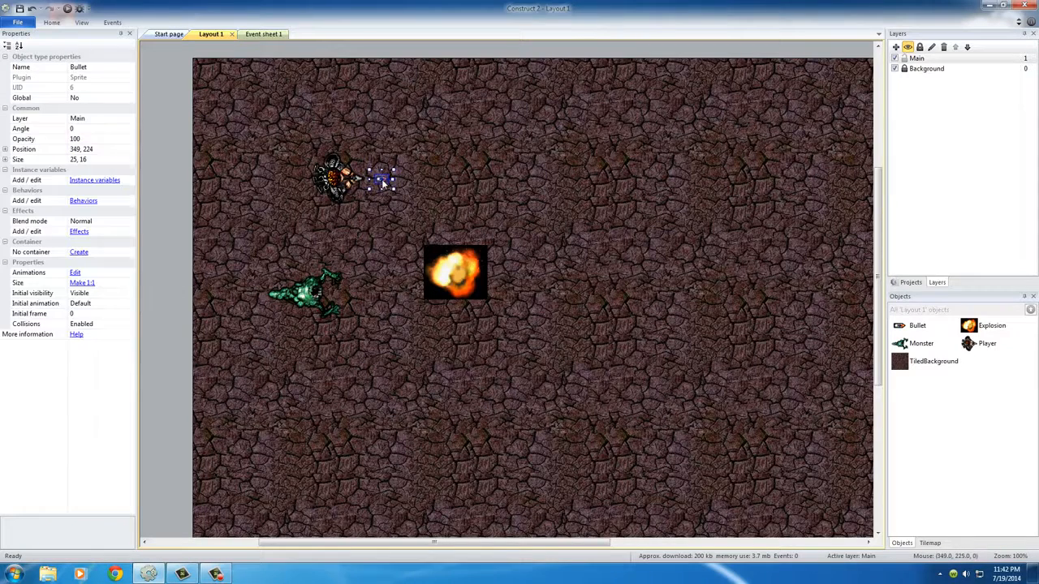
click(84, 202)
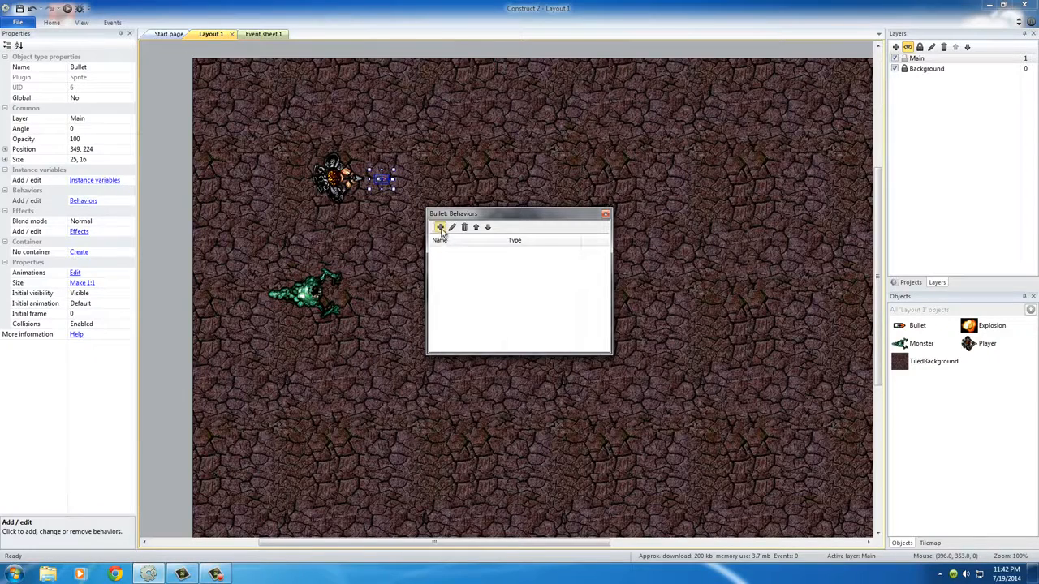
click(438, 228)
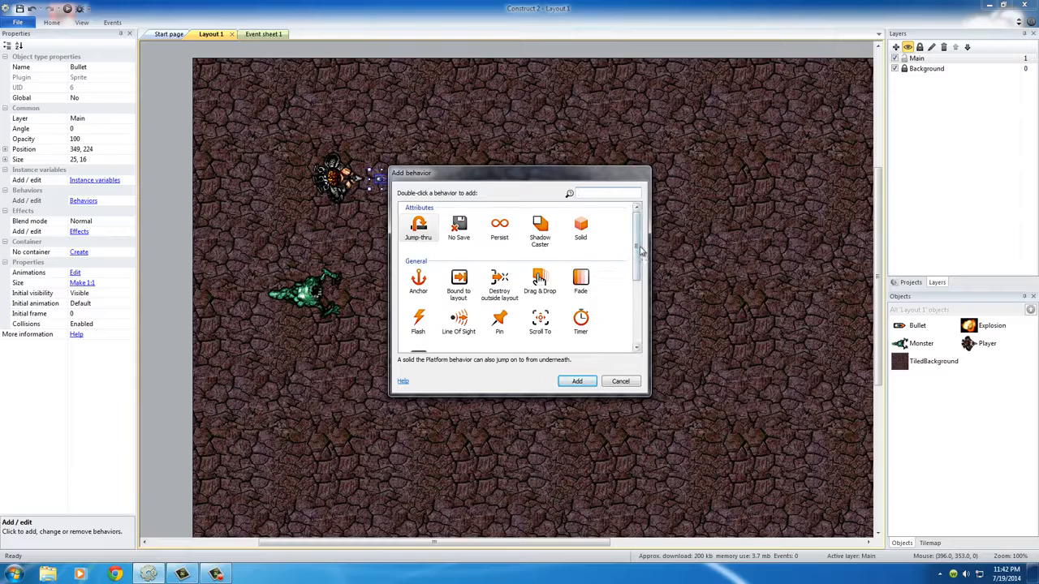
drag(638, 242, 639, 313)
click(459, 284)
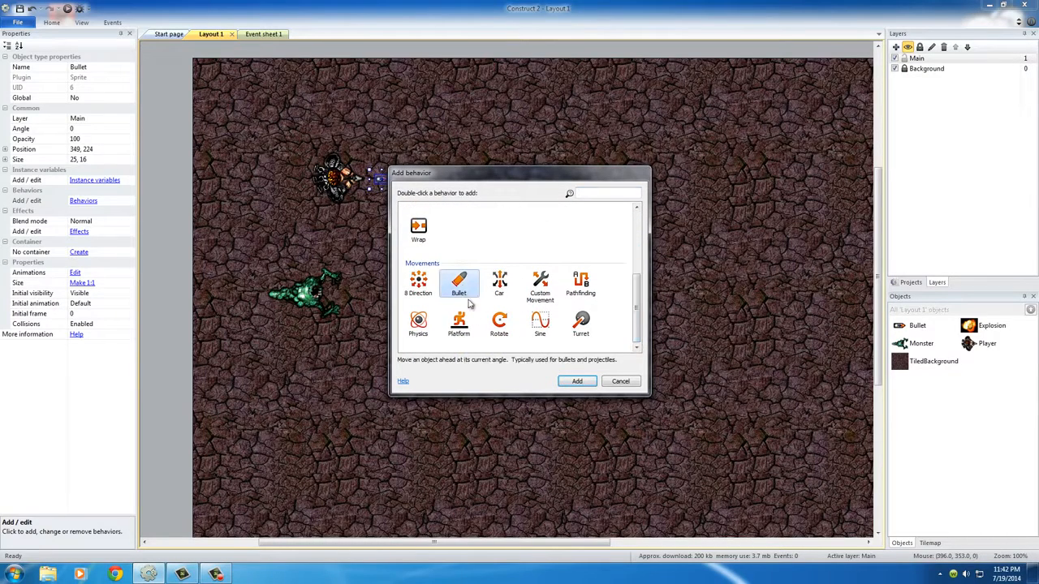
click(576, 381)
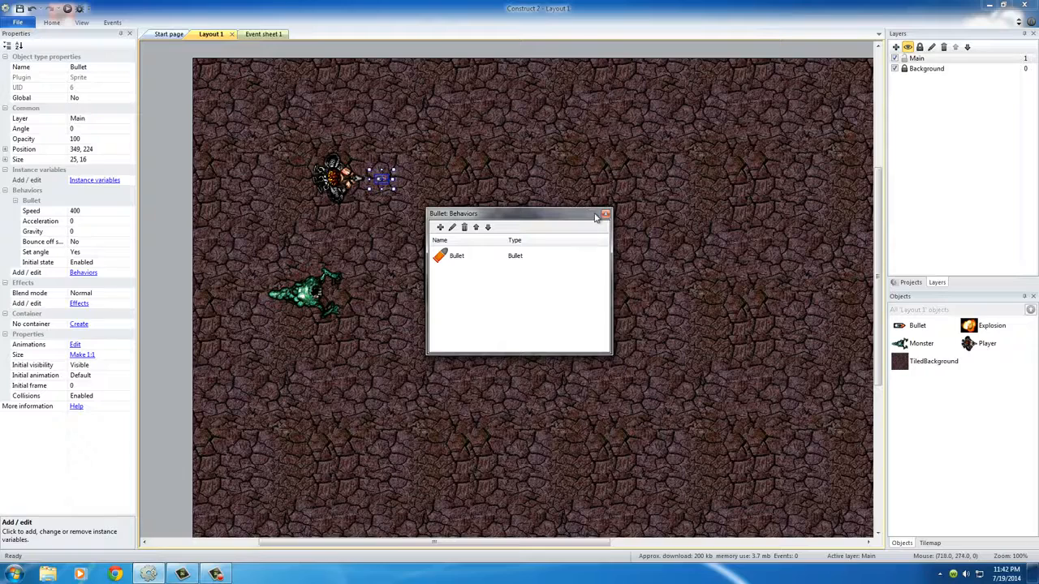
drag(596, 217, 565, 314)
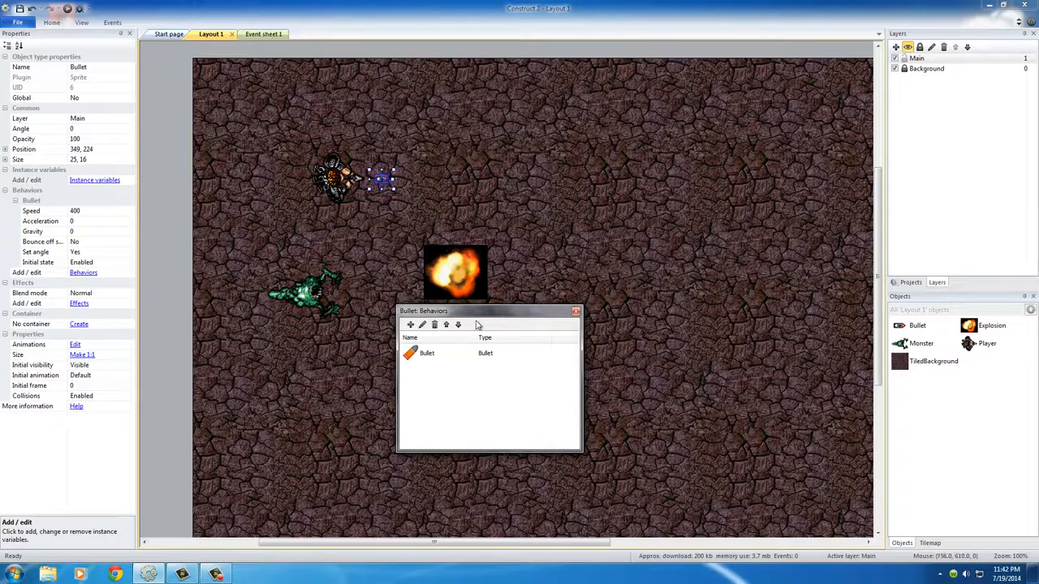
drag(487, 311, 485, 217)
- Add the Destroy outside layout behavior to the Bullet sprite and close its behaviors list
click(427, 260)
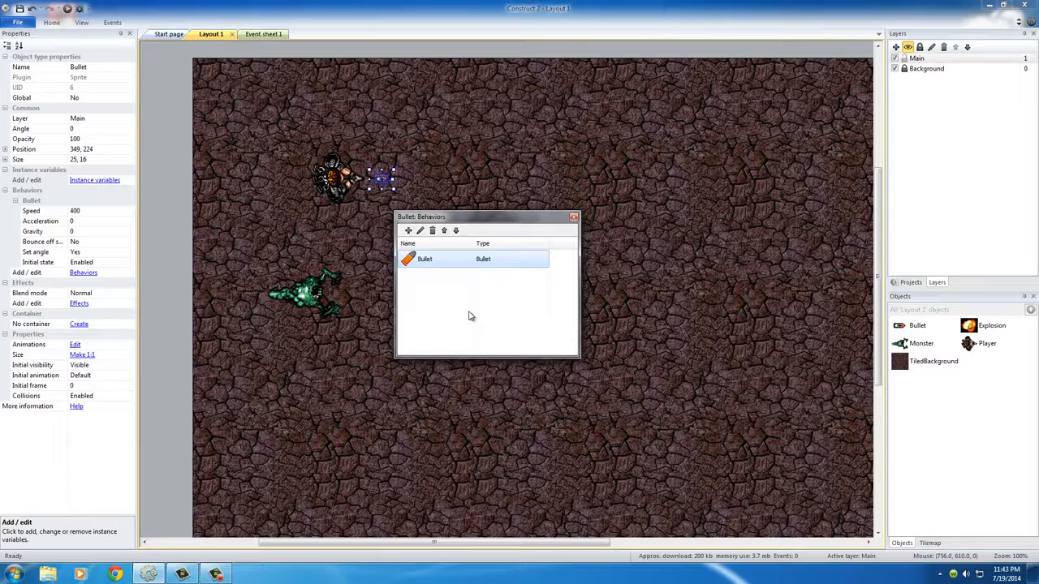
click(408, 231)
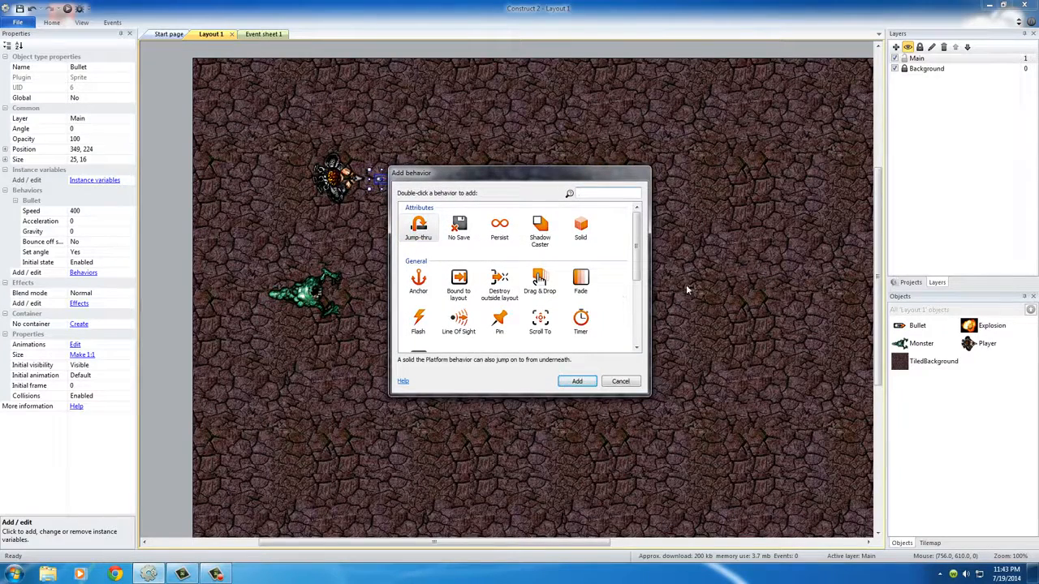
mouse_move(639, 242)
mouse_down()
mouse_move(641, 321)
mouse_move(638, 221)
mouse_move(637, 253)
mouse_up()
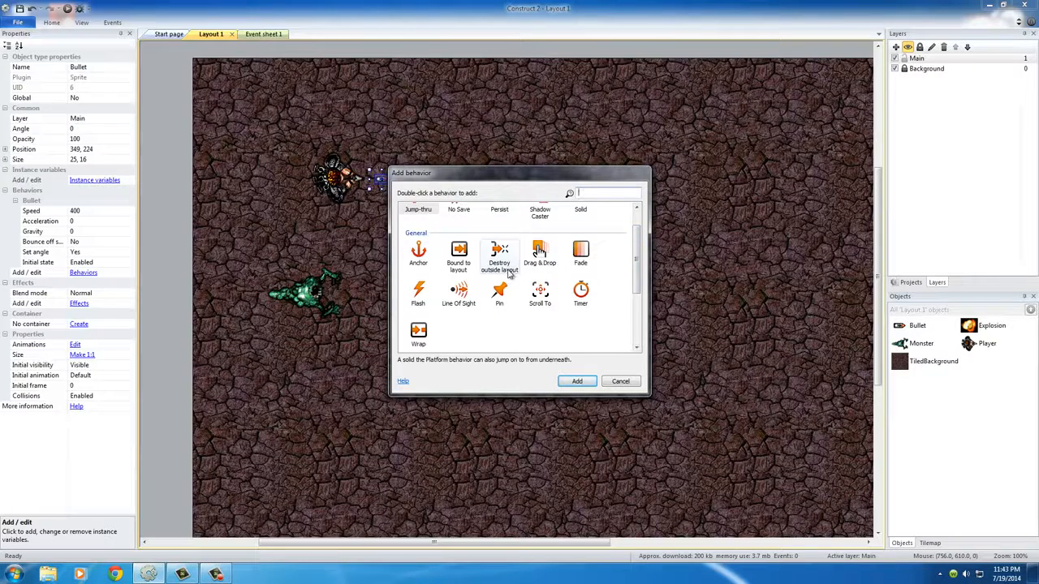
double_click(501, 255)
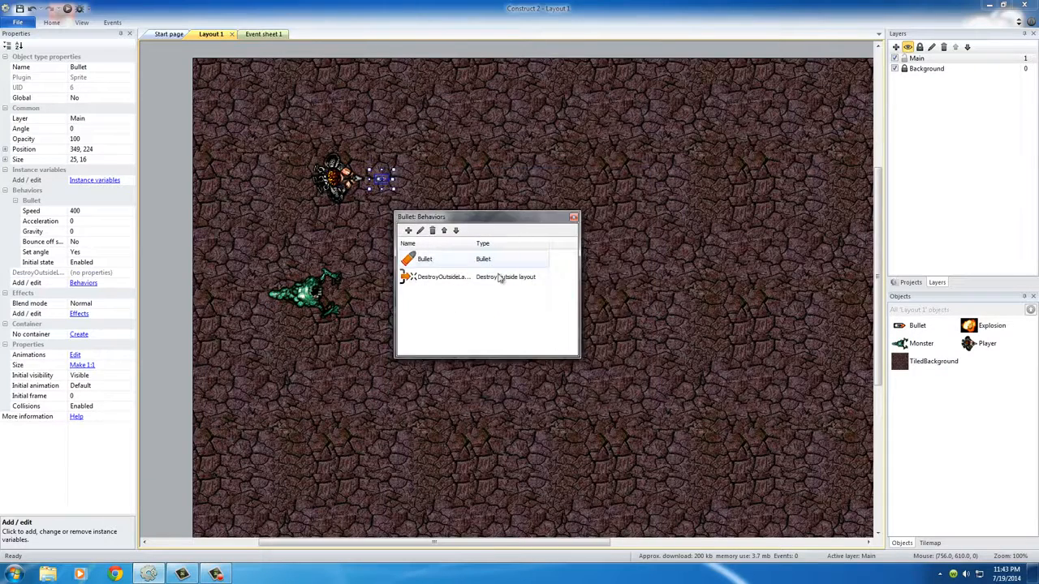
click(436, 279)
click(471, 306)
drag(520, 216, 604, 317)
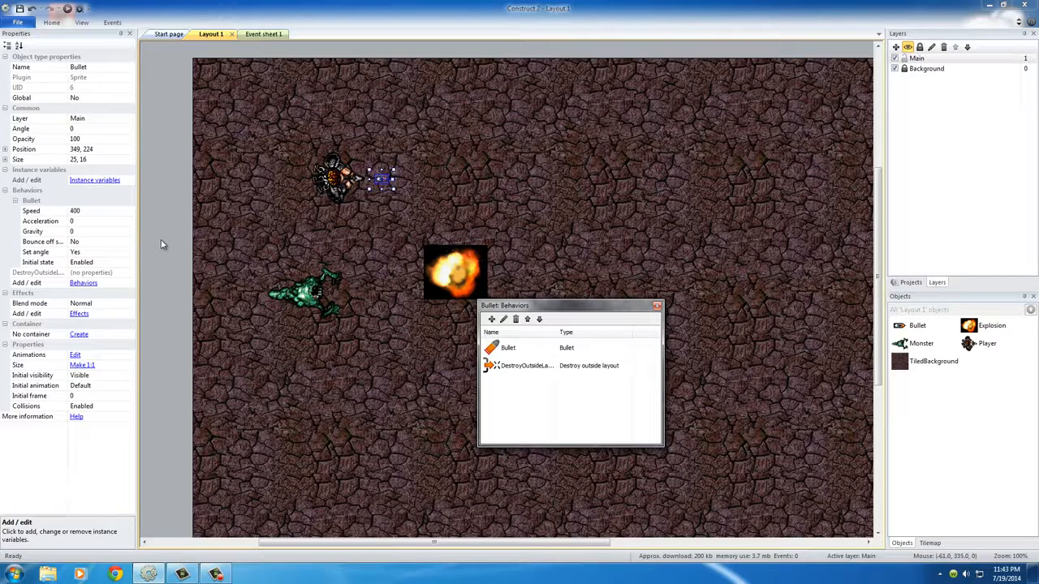
click(658, 306)
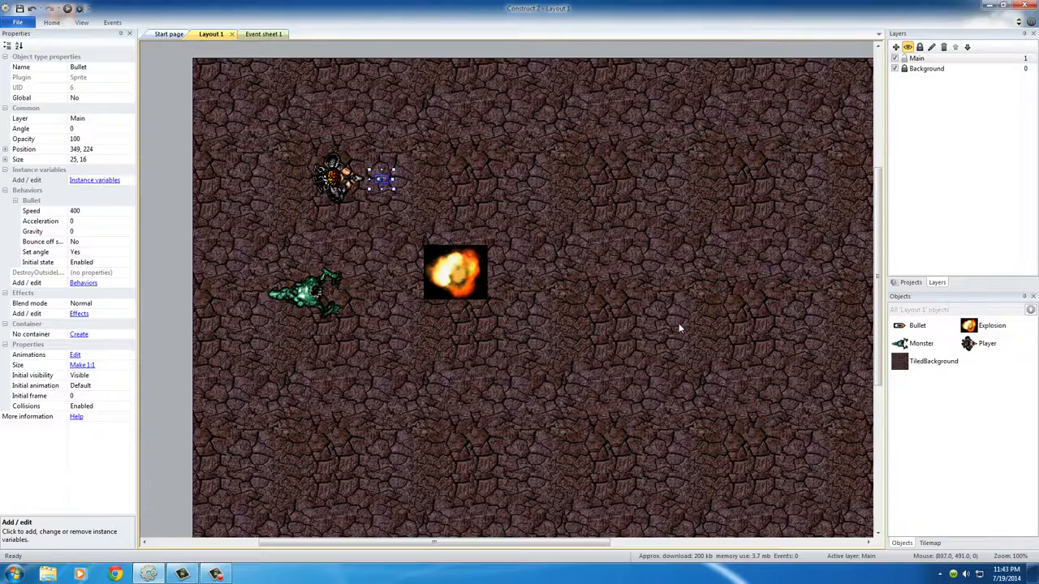
- Add the Bullet movement behavior to the Monster sprite and close its behaviors list
click(341, 285)
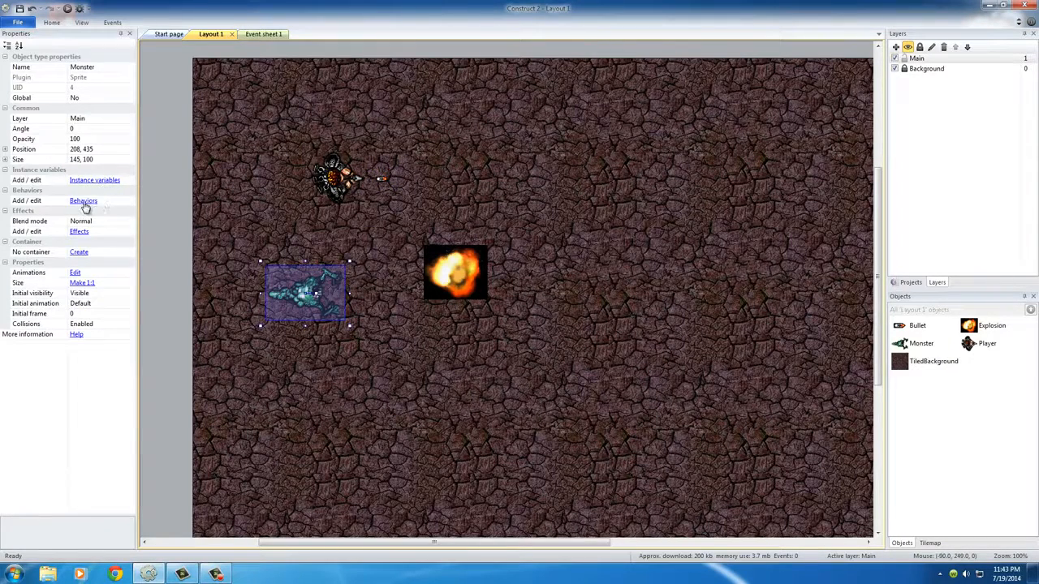
click(84, 201)
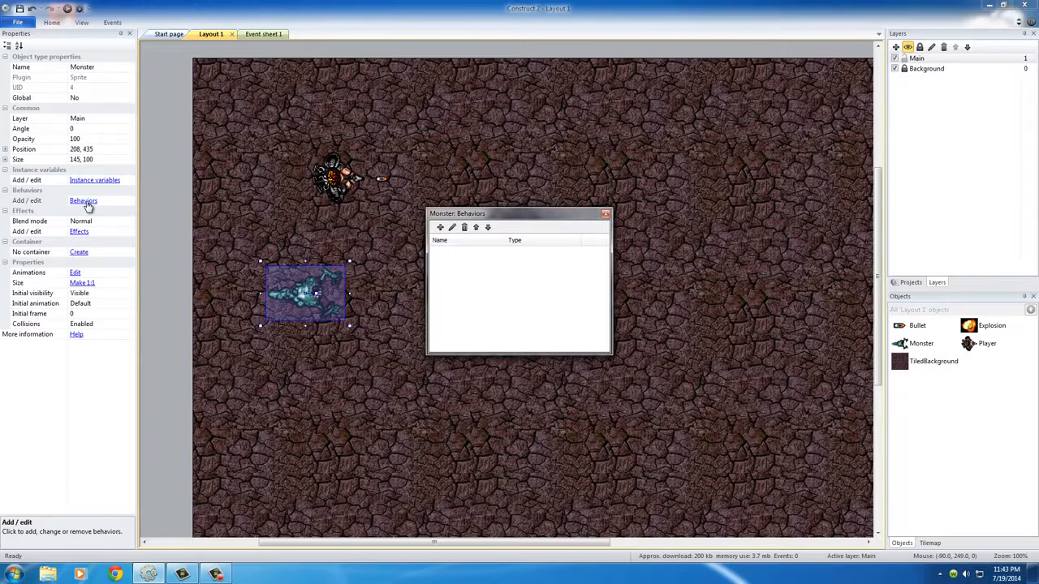
click(439, 229)
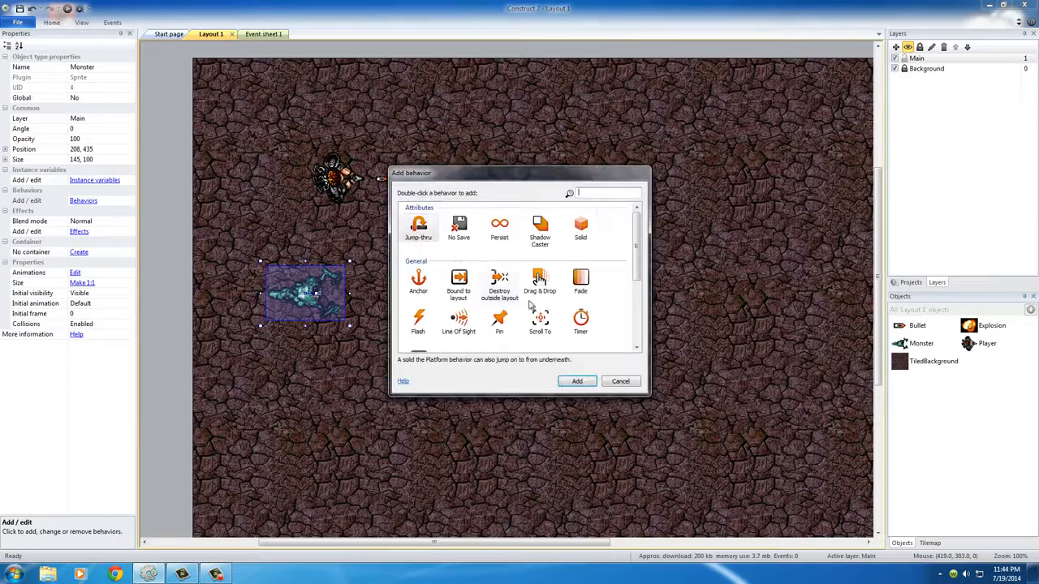
drag(638, 246, 641, 313)
click(460, 286)
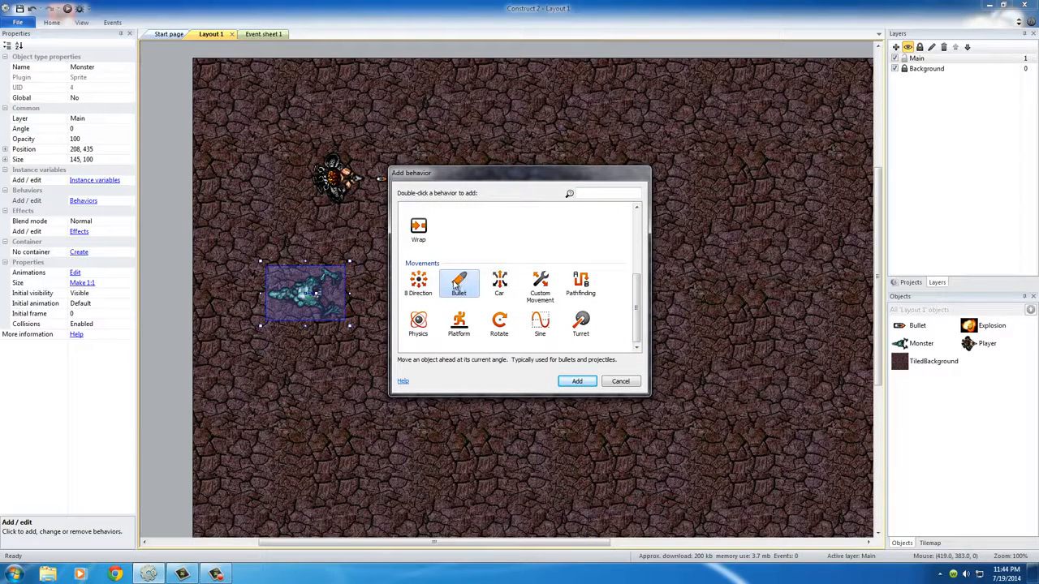
click(419, 284)
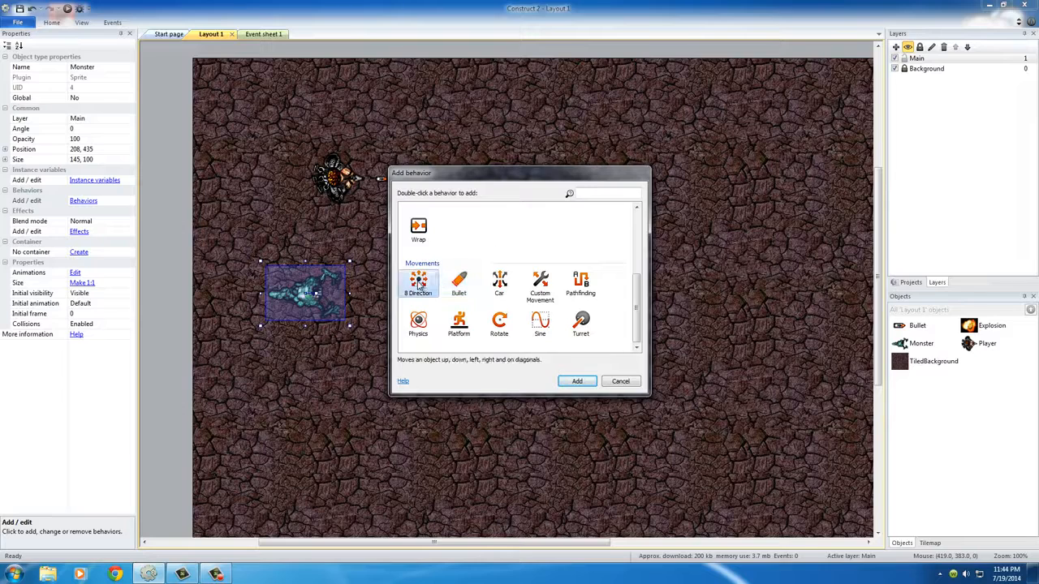
click(460, 289)
click(574, 381)
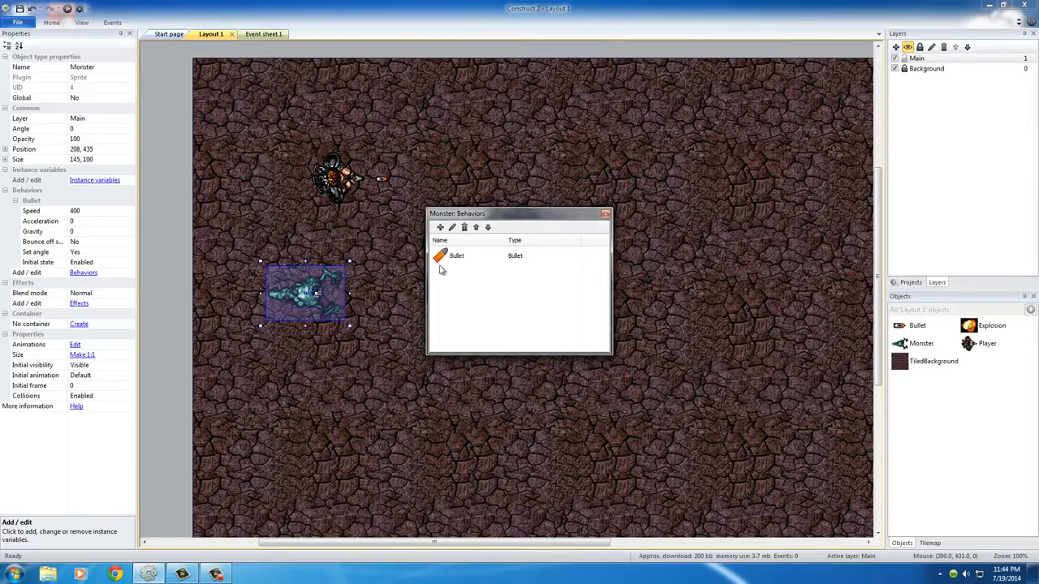
click(605, 214)
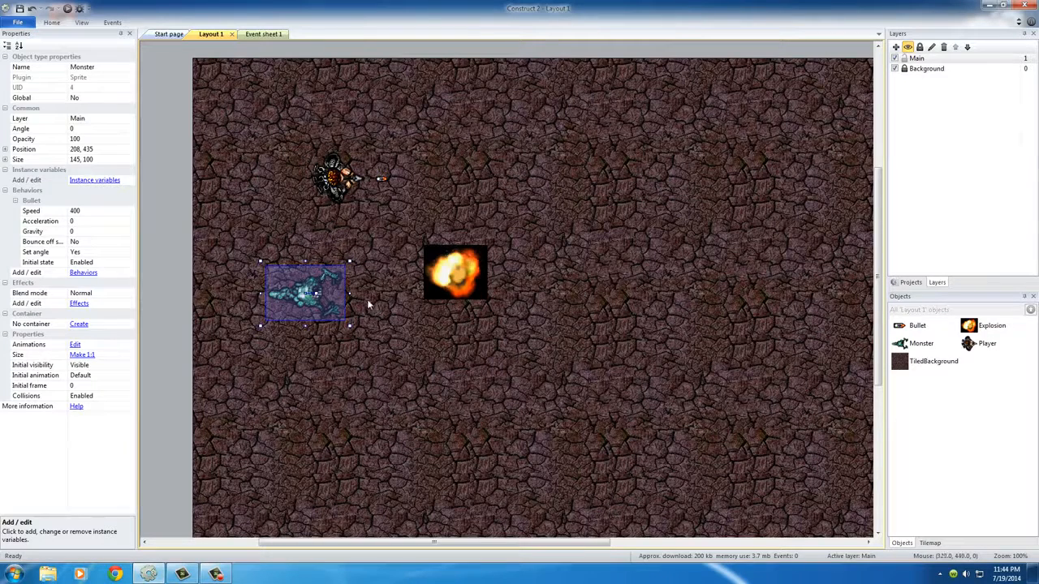
click(340, 301)
click(324, 295)
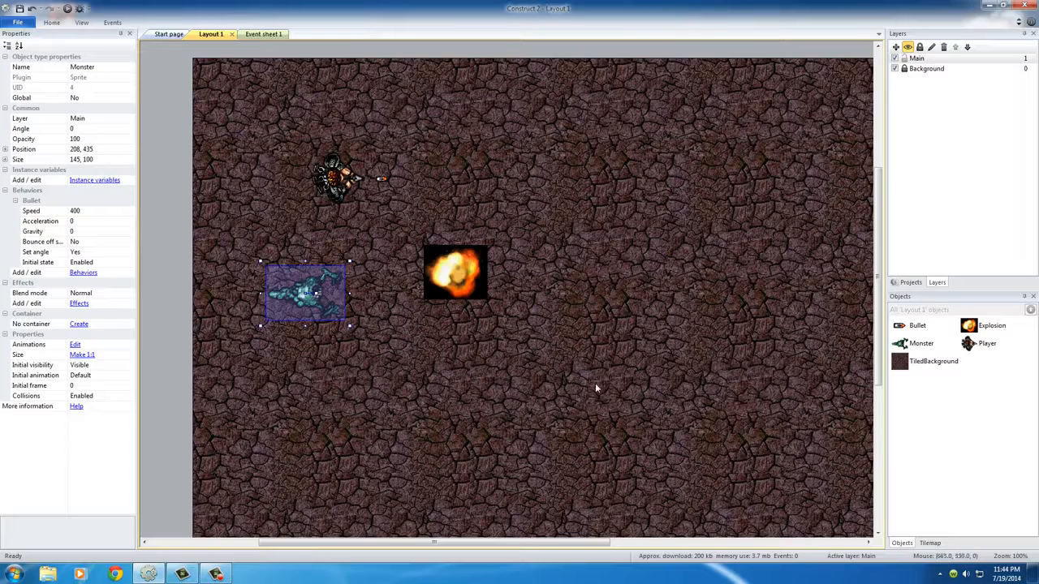
click(325, 238)
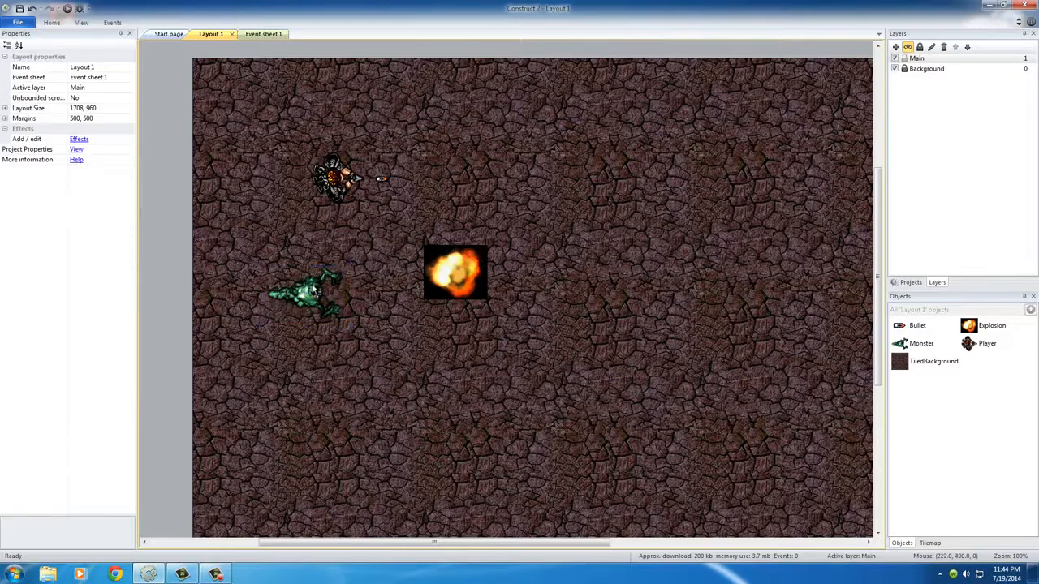
click(310, 291)
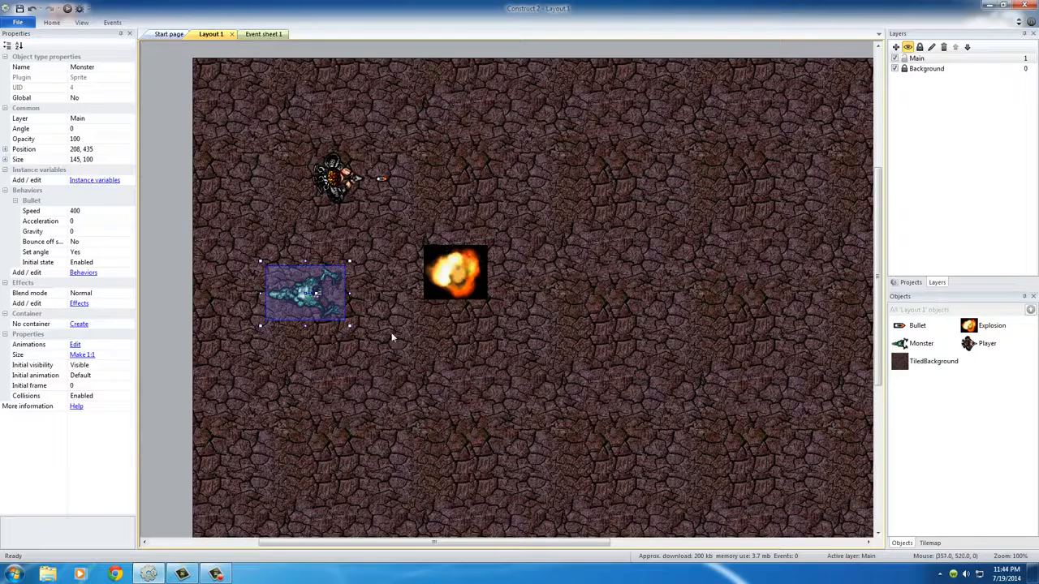
- Add the Fade behavior to the Explosion sprite and close its behaviors list
click(452, 274)
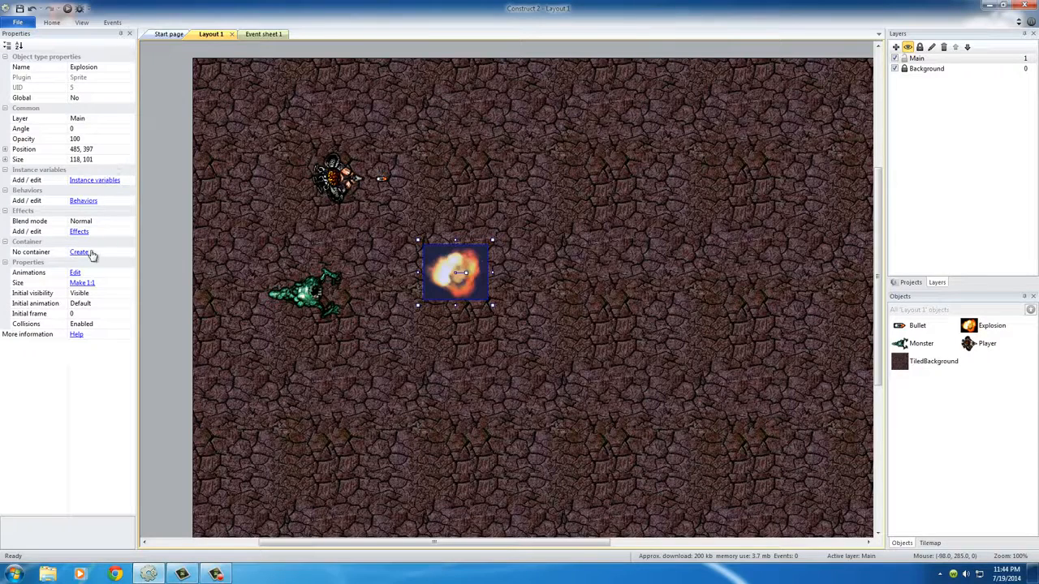
click(85, 201)
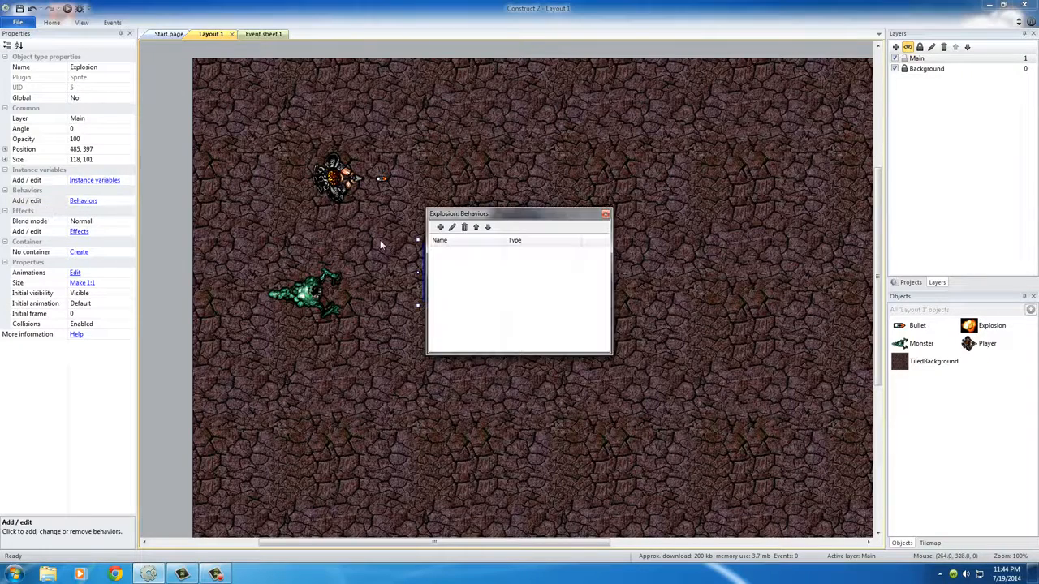
click(440, 227)
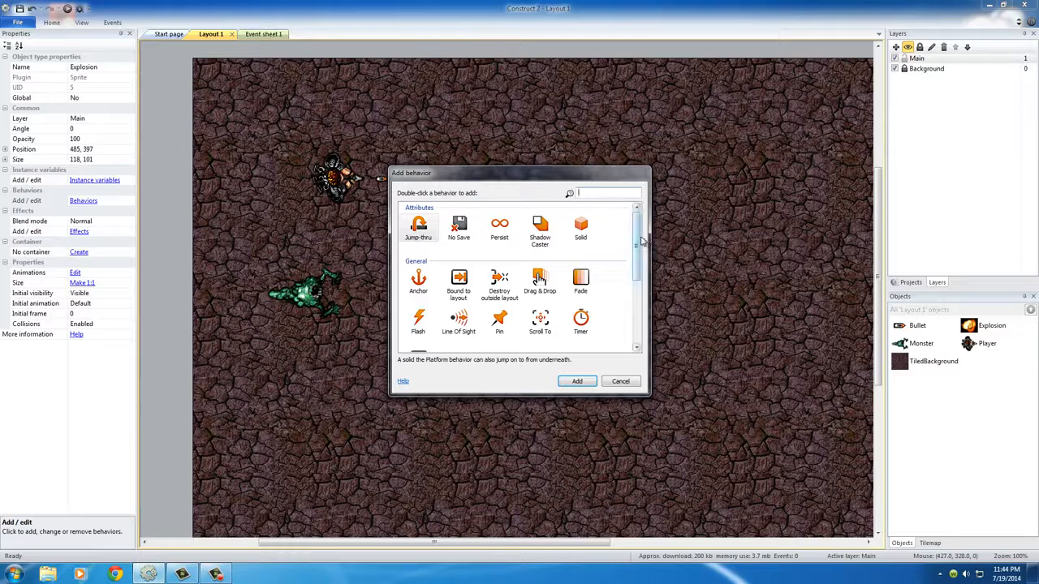
click(581, 280)
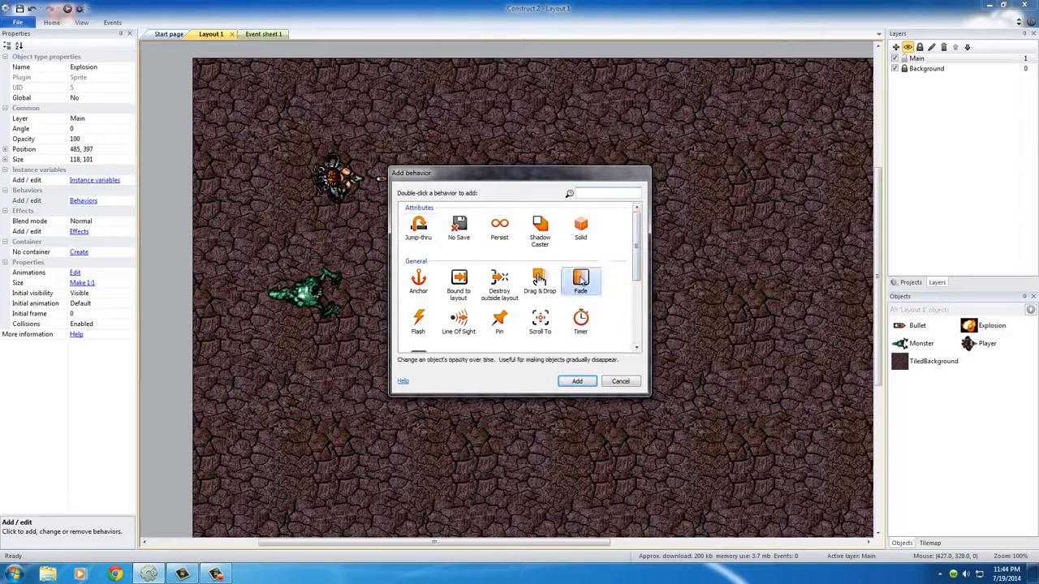
click(577, 382)
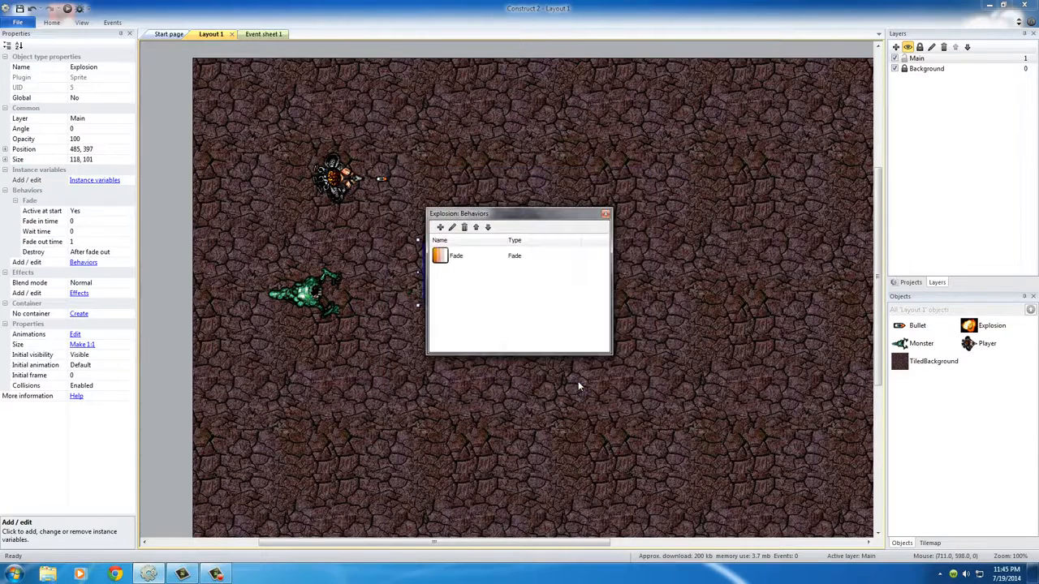
click(605, 215)
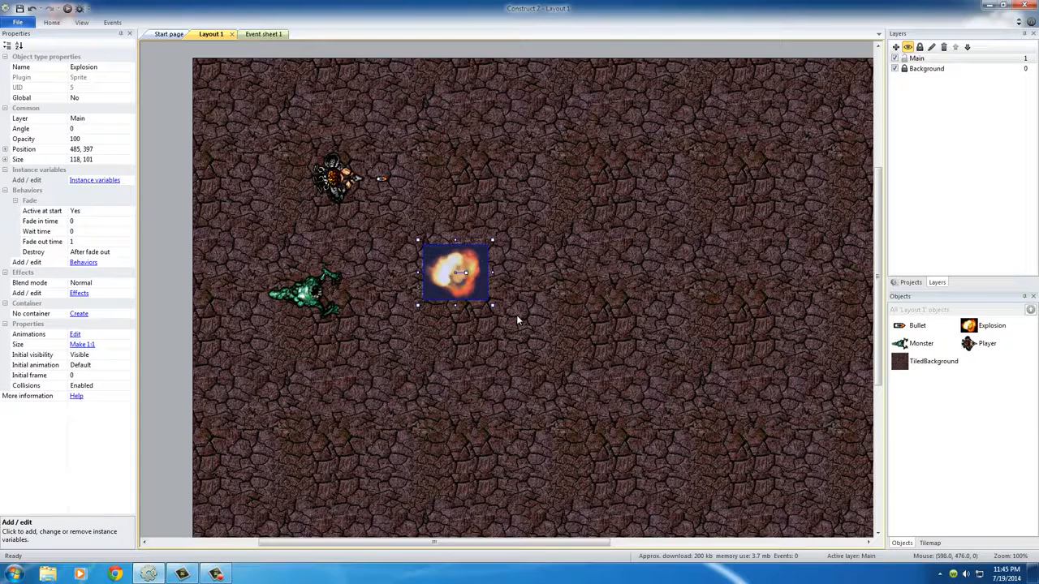
click(381, 180)
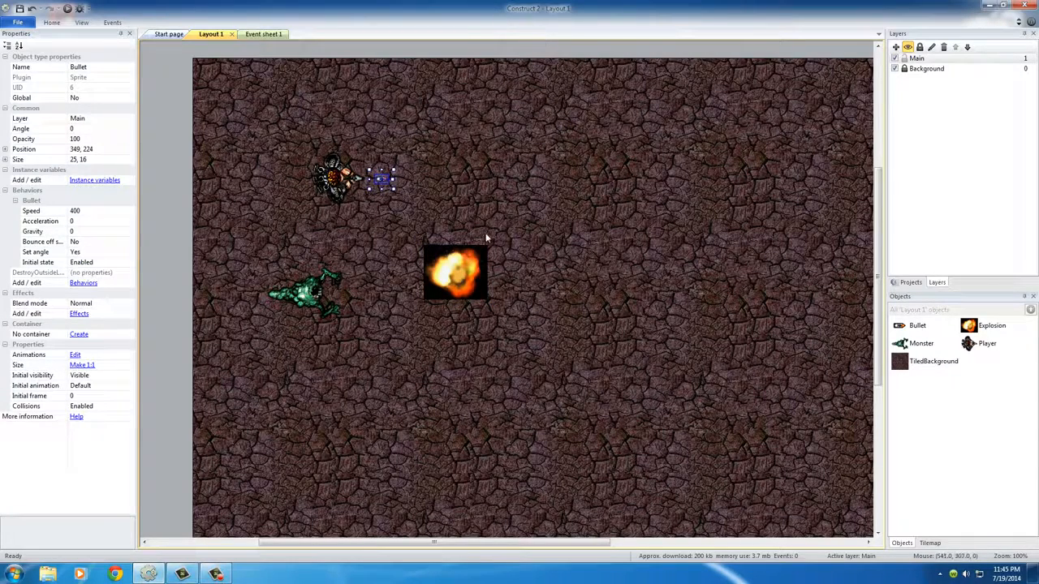
click(471, 274)
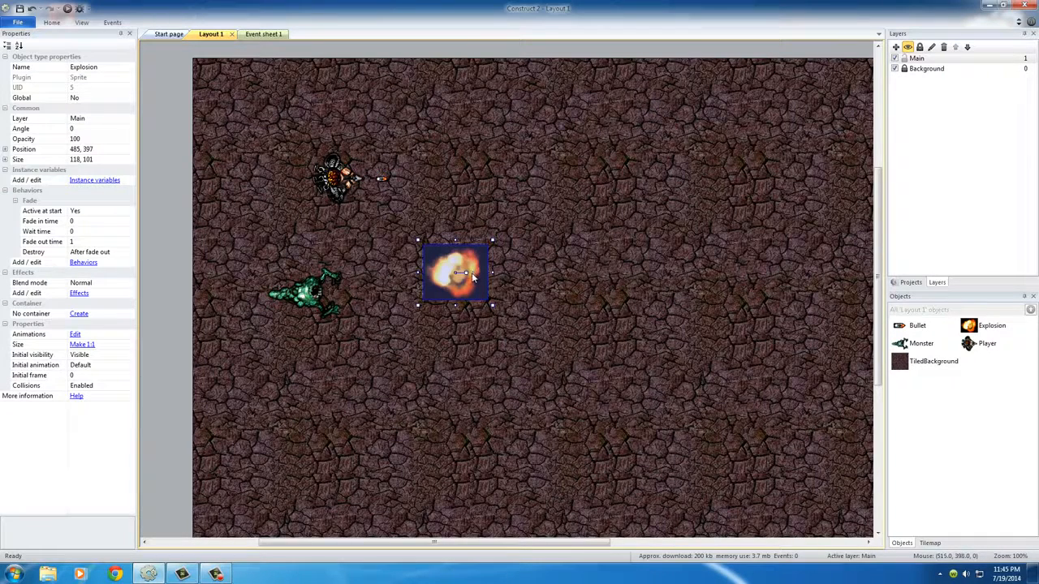
click(383, 231)
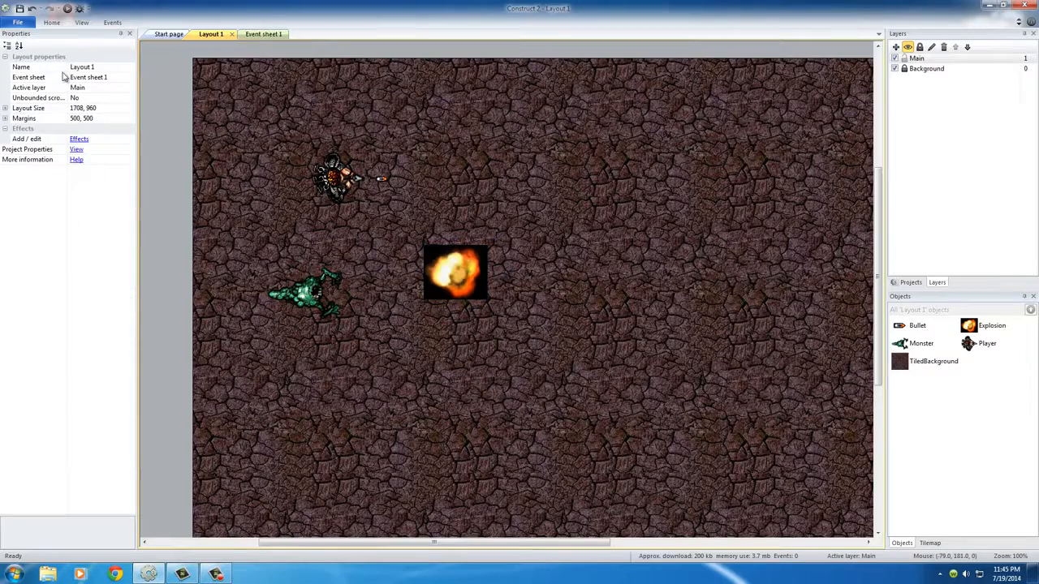
- Preview the layout, reload it several times to test the player, bullet, monster and explosion behaviors, and close the preview
click(67, 8)
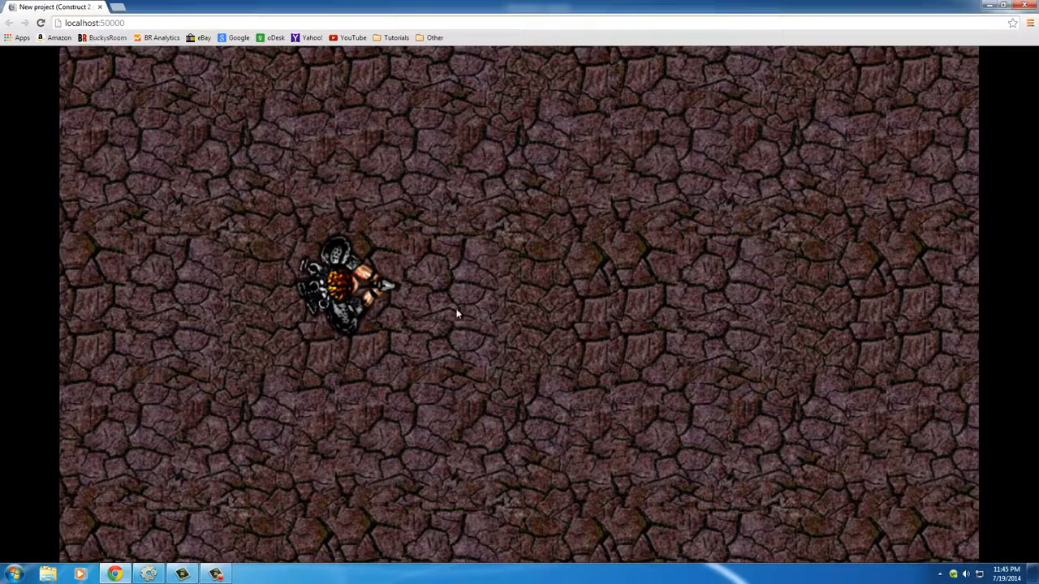
click(42, 23)
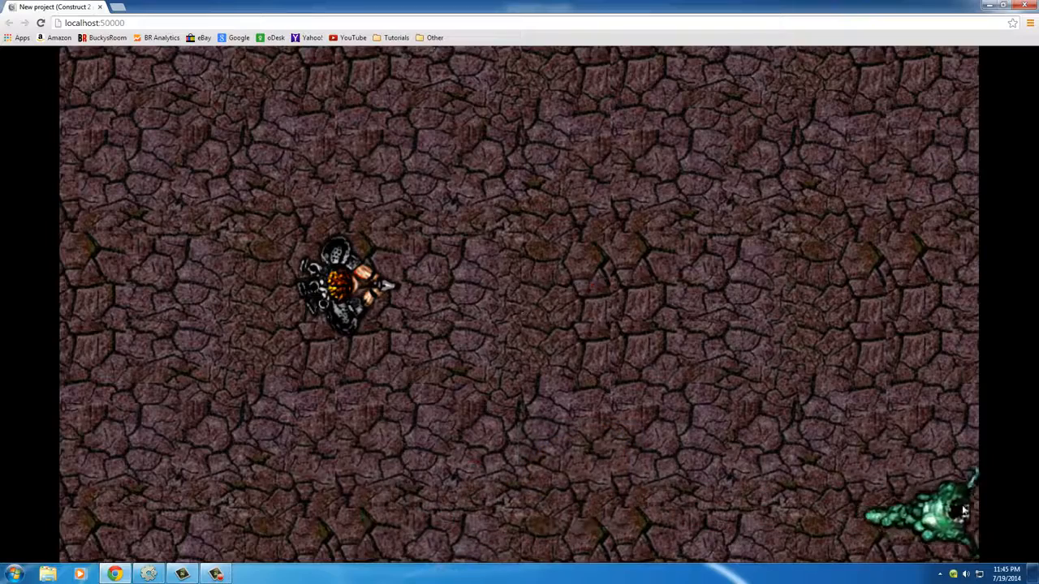
click(41, 24)
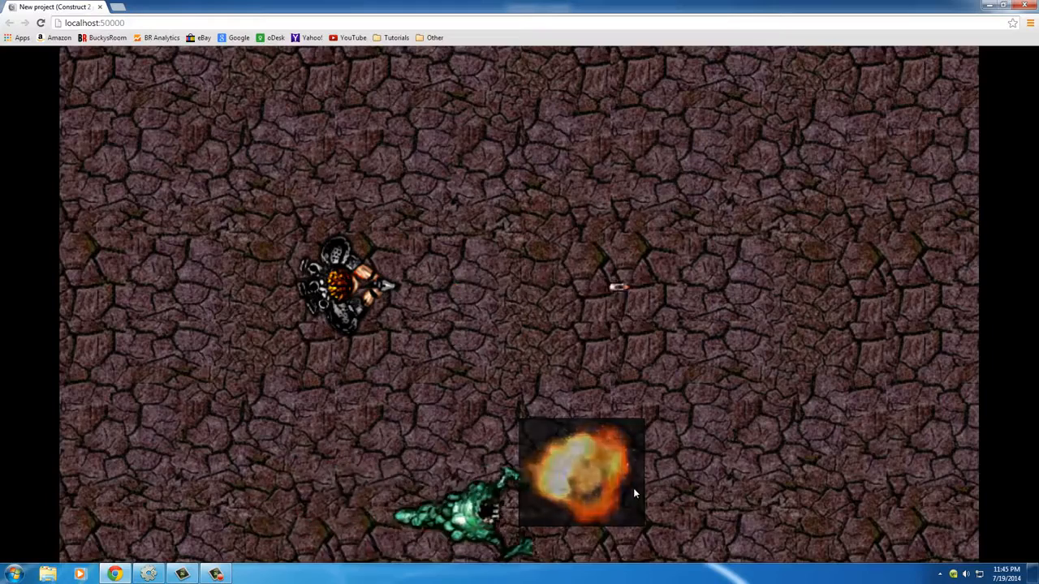
click(41, 23)
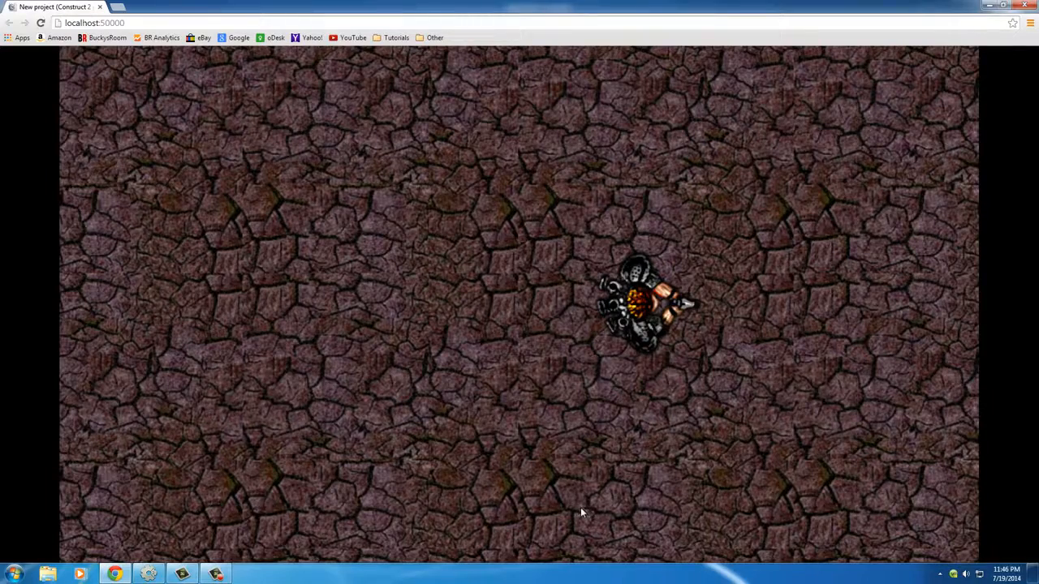
click(1028, 6)
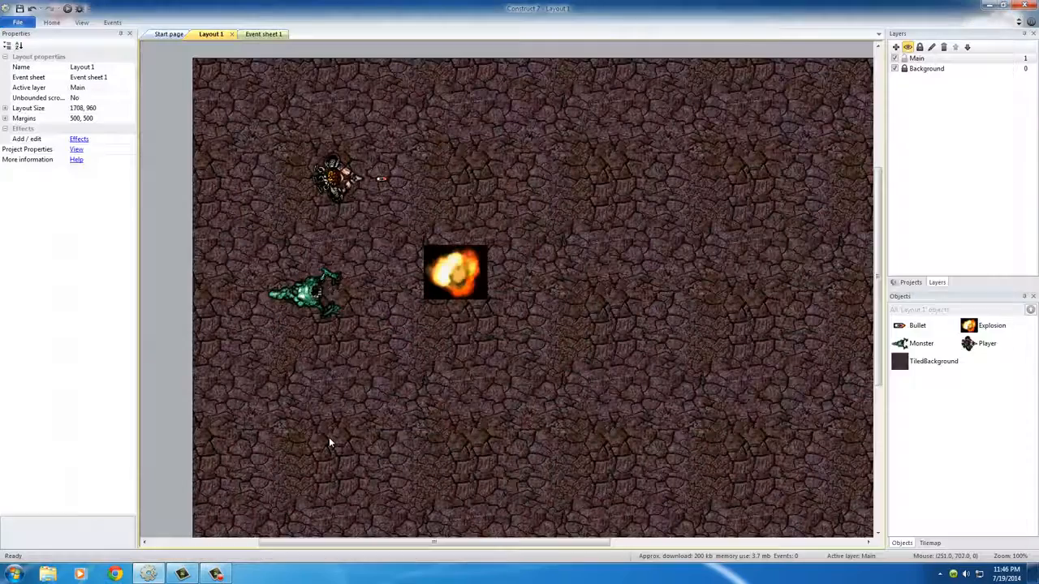